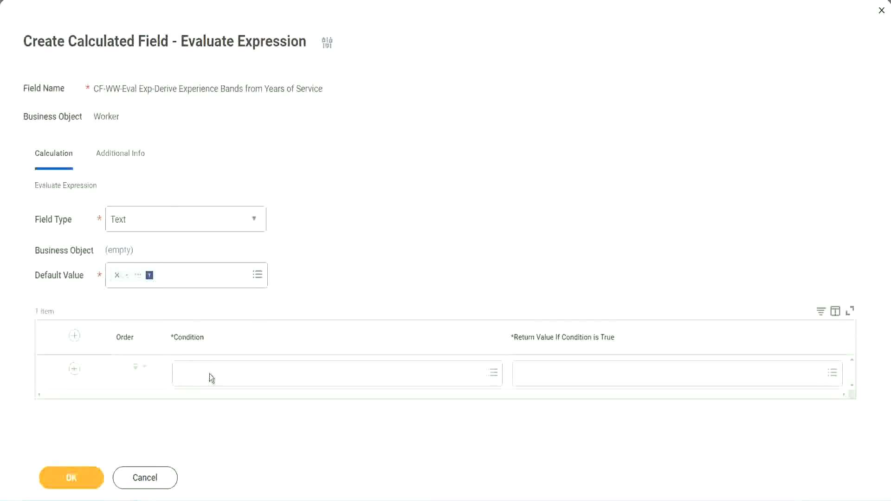
# In the Notepad++ notes, copy the Field 1 name "CF-WW-TF-Length of Service between 0 and 7 years"
pyautogui.click(210, 374)
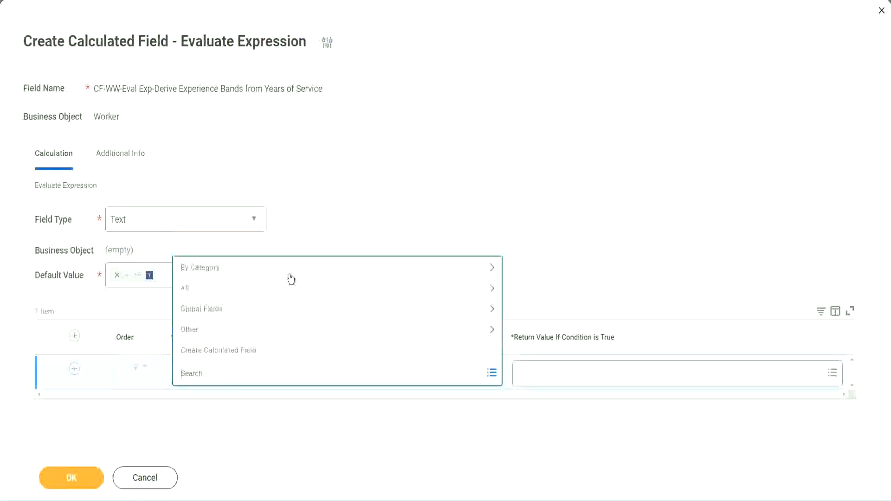
pyautogui.press('Escape')
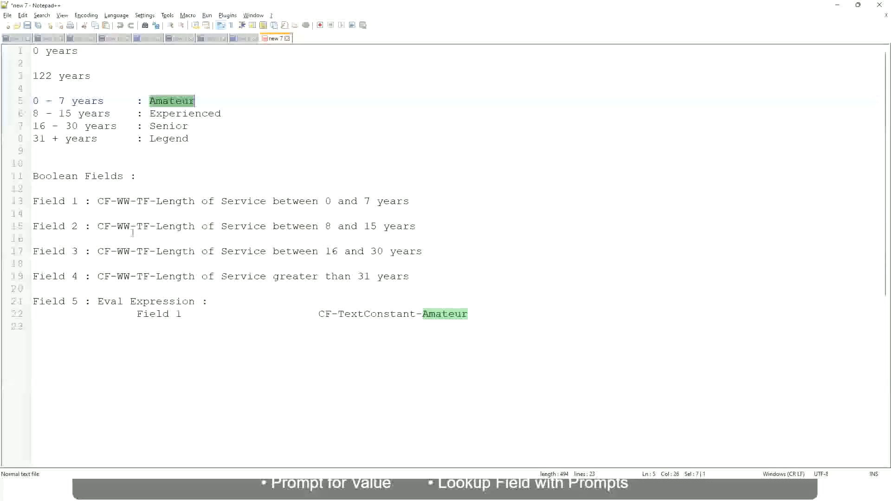
pyautogui.doubleClick(102, 201)
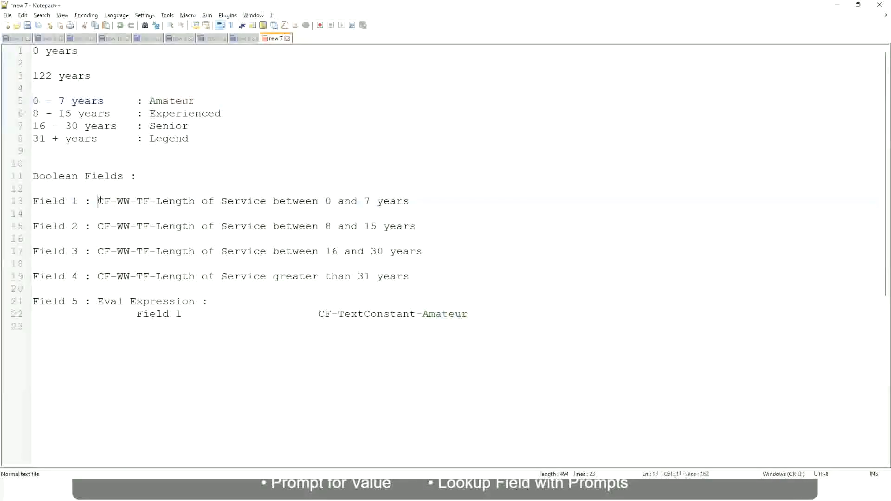
pyautogui.moveTo(154, 203); pyautogui.dragTo(410, 205)
pyautogui.hotkey('ctrl', 'c')
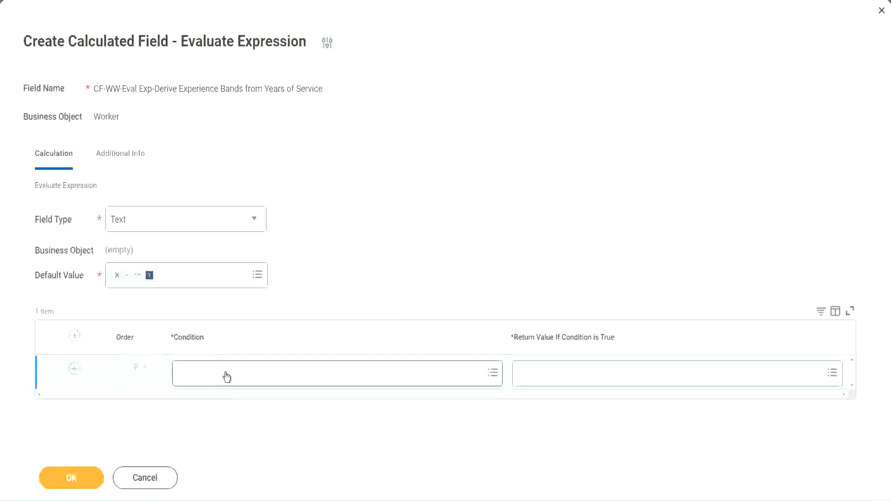
# Return to Workday and set the first row's condition to the copied field, CF-WW-TF-Length of Service between 0 and 7 years
pyautogui.click(227, 377)
pyautogui.hotkey('ctrl', 'v')
pyautogui.press('Return')
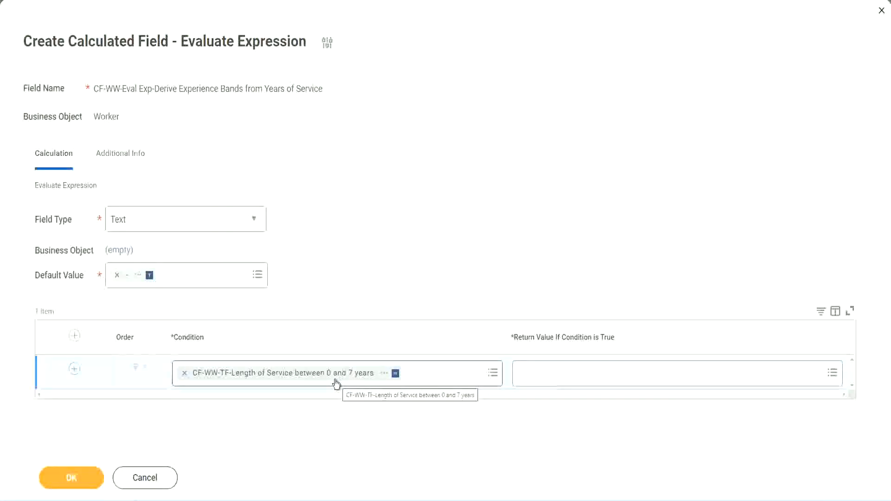
pyautogui.click(580, 380)
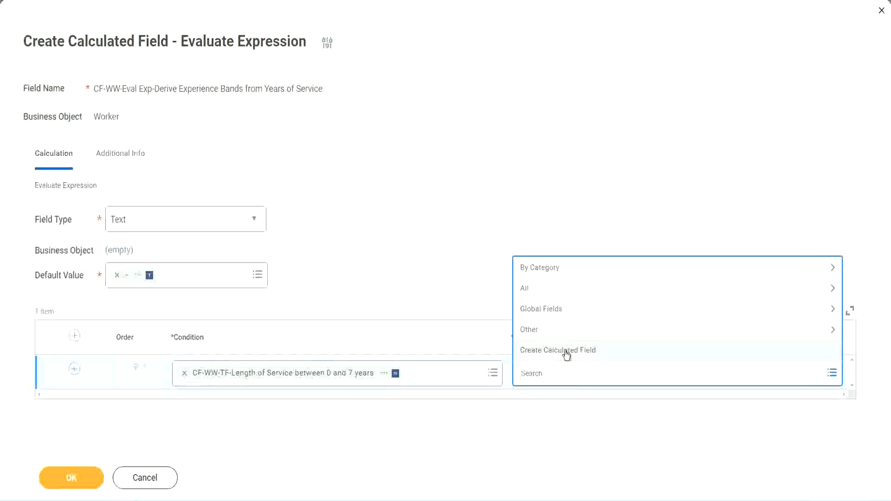
pyautogui.click(515, 228)
pyautogui.click(536, 377)
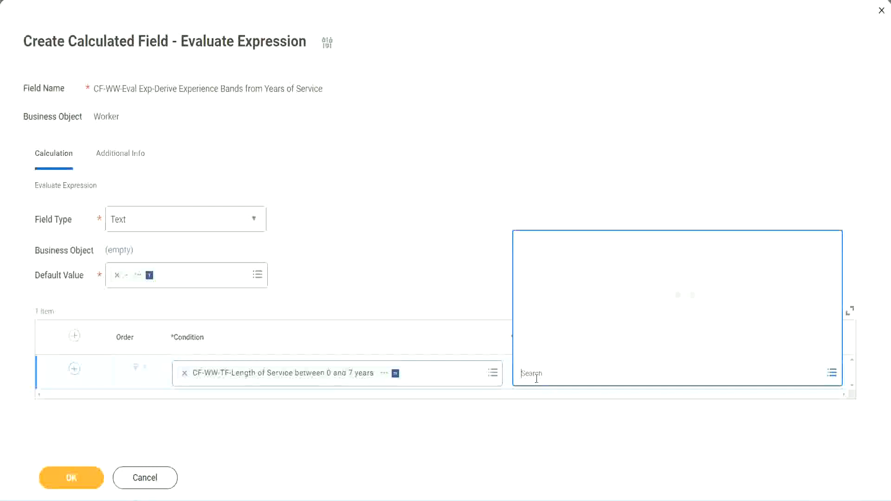
pyautogui.write('Amaterue')
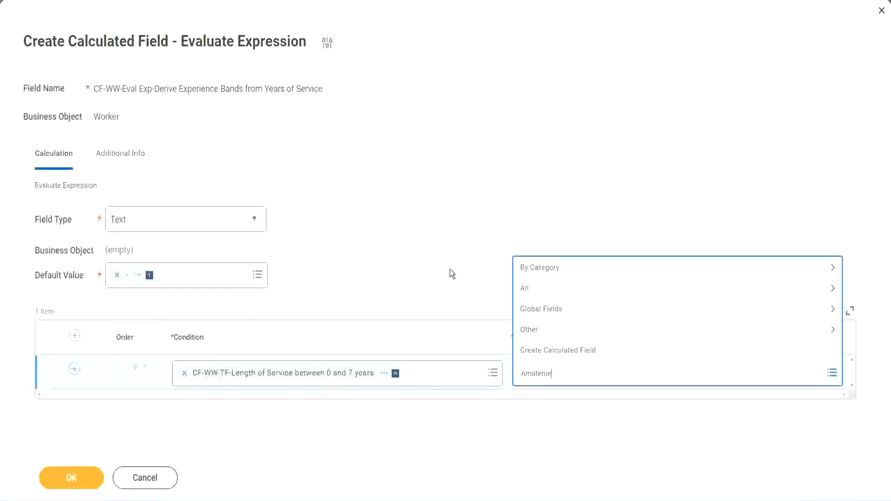
pyautogui.press('Escape')
pyautogui.click(561, 376)
pyautogui.click(449, 273)
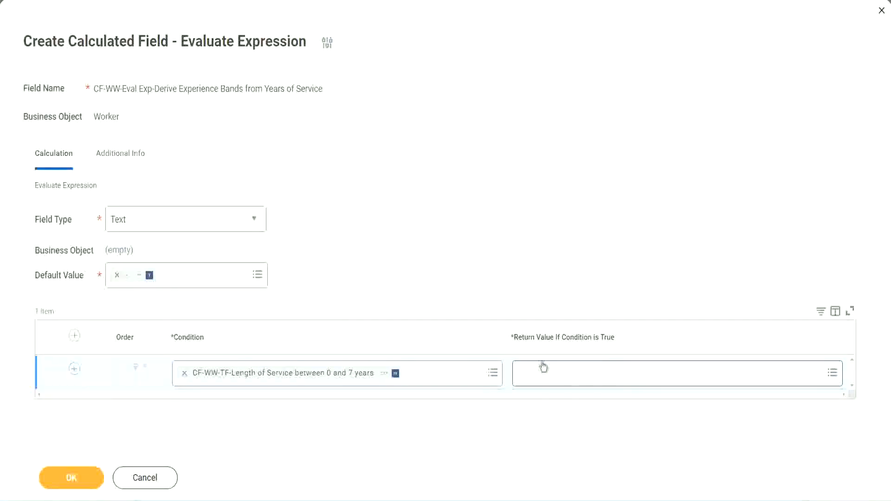
# Start a new calculated field for the first row's return value, name it CF-WW-TC-Amateur, and open its business object selection
pyautogui.click(576, 374)
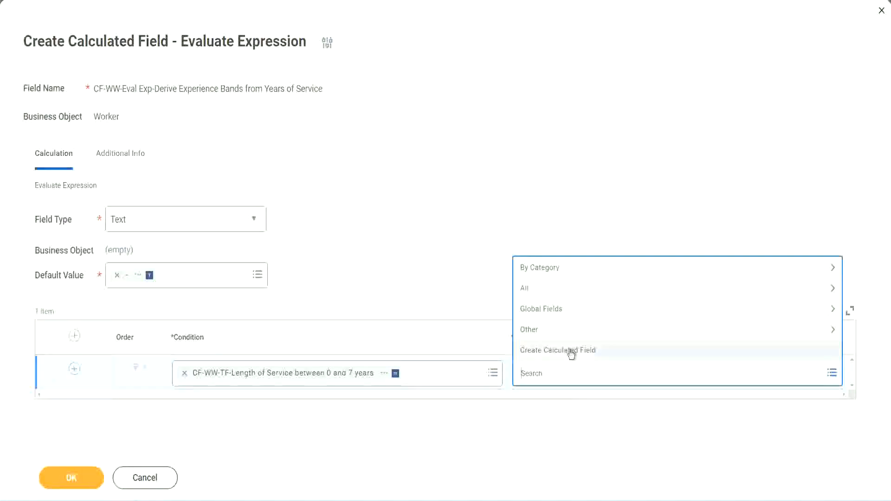
pyautogui.click(571, 352)
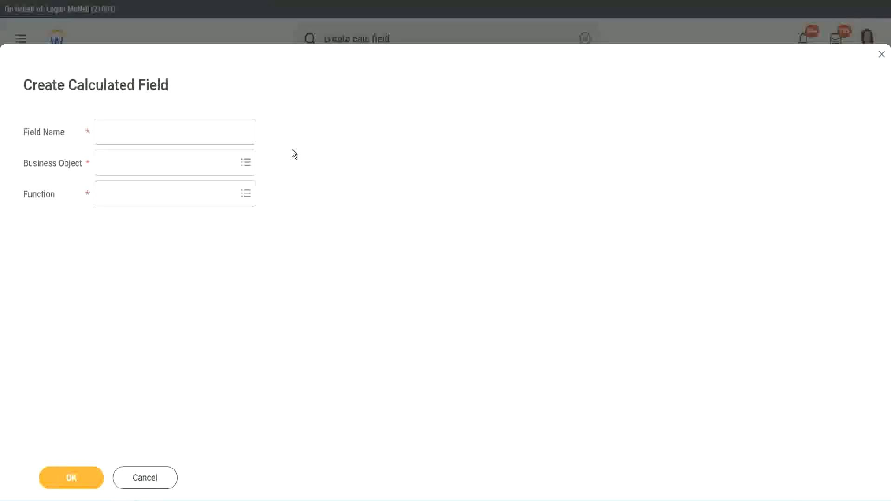
pyautogui.click(110, 133)
pyautogui.write('CF')
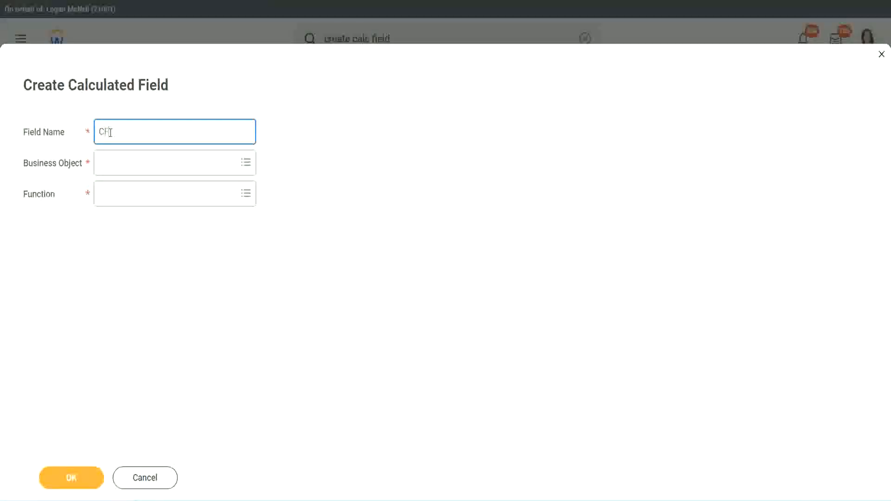
pyautogui.write('_TC')
pyautogui.write('-Am')
pyautogui.write('ateur')
pyautogui.write('WW')
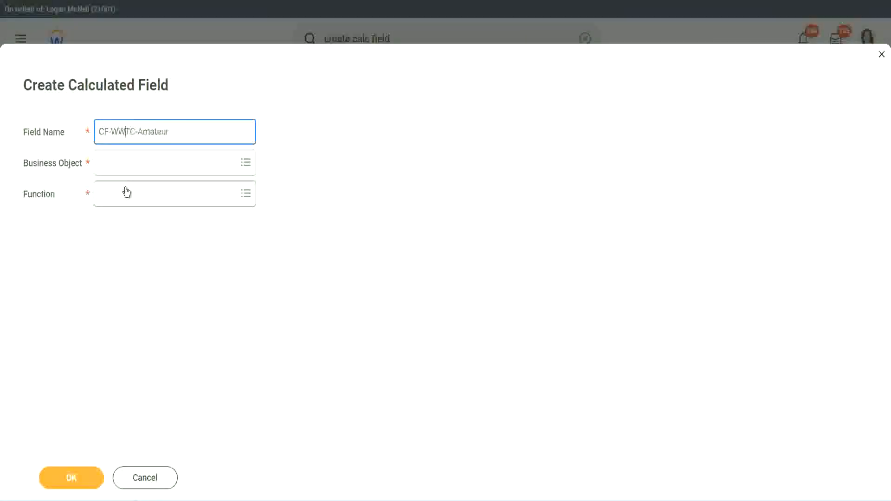
pyautogui.write('-')
pyautogui.click(126, 163)
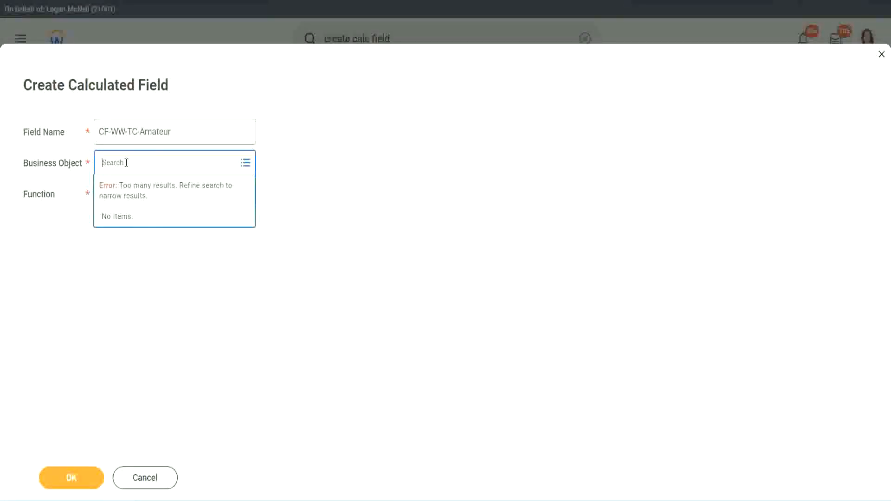
pyautogui.write('worker')
pyautogui.press('BackSpace')
pyautogui.press('BackSpace')
pyautogui.press('BackSpace')
pyautogui.press('BackSpace')
pyautogui.press('BackSpace')
pyautogui.press('BackSpace')
# Find and choose Global as the new field's business object
pyautogui.write('global')
pyautogui.press('Return')
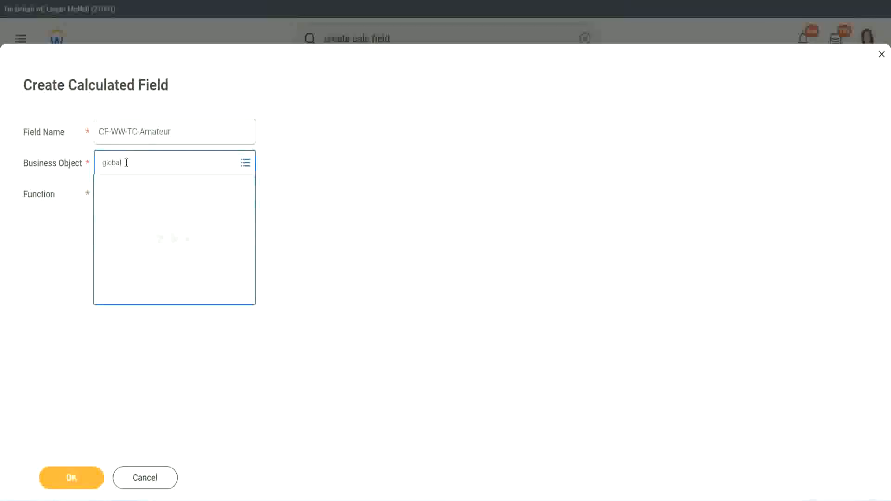
pyautogui.click(138, 217)
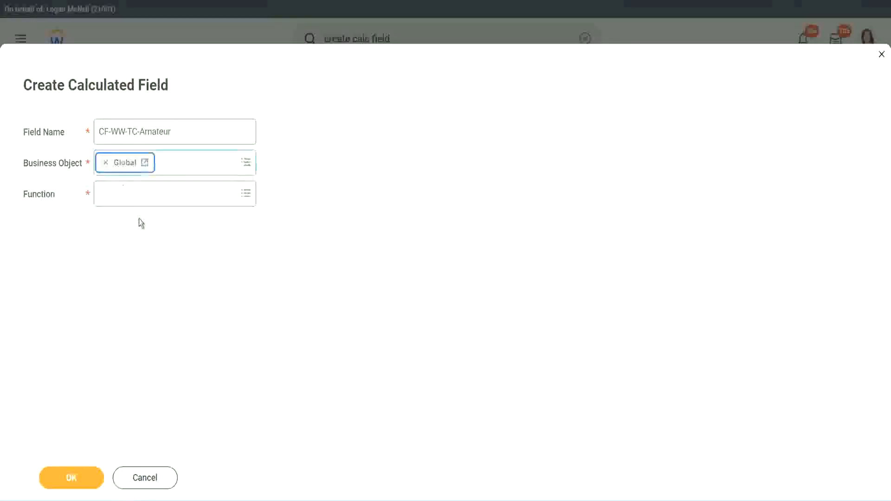
pyautogui.moveTo(179, 132); pyautogui.dragTo(96, 131)
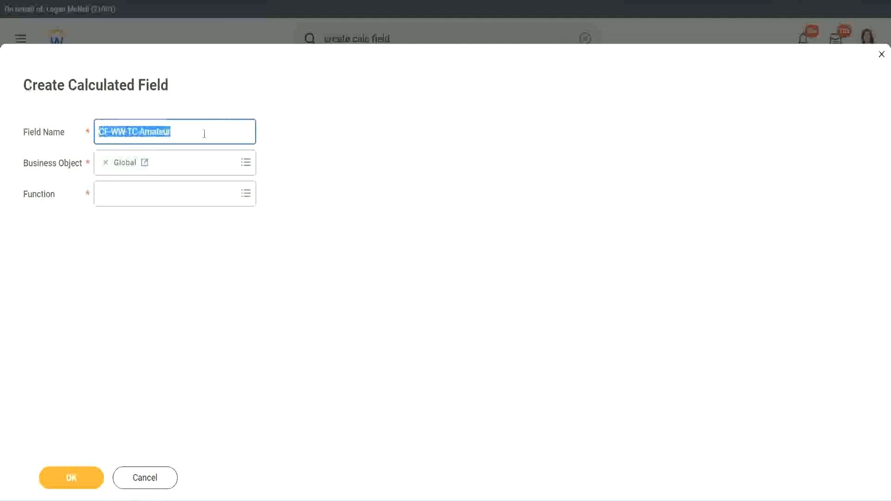
pyautogui.click(200, 133)
pyautogui.doubleClick(176, 130)
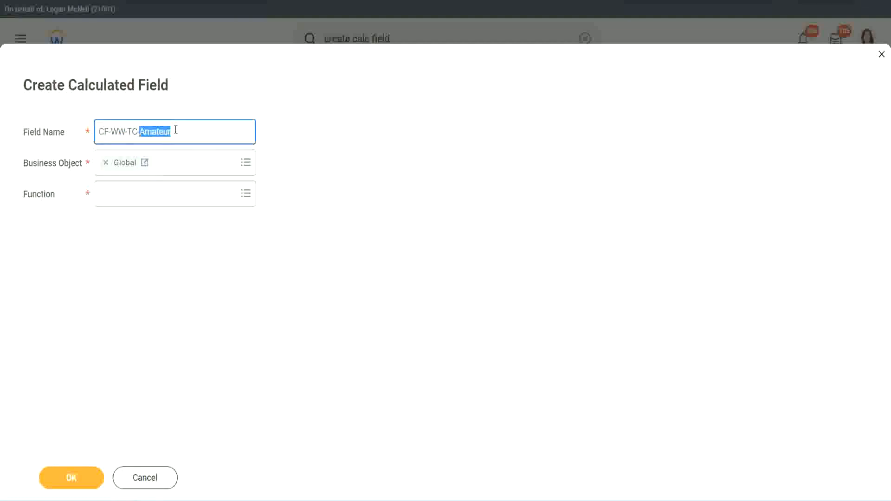
pyautogui.click(185, 130)
pyautogui.doubleClick(166, 134)
# Set the new field's function to Text Constant and continue to its calculation definition
pyautogui.click(123, 194)
pyautogui.write('text const')
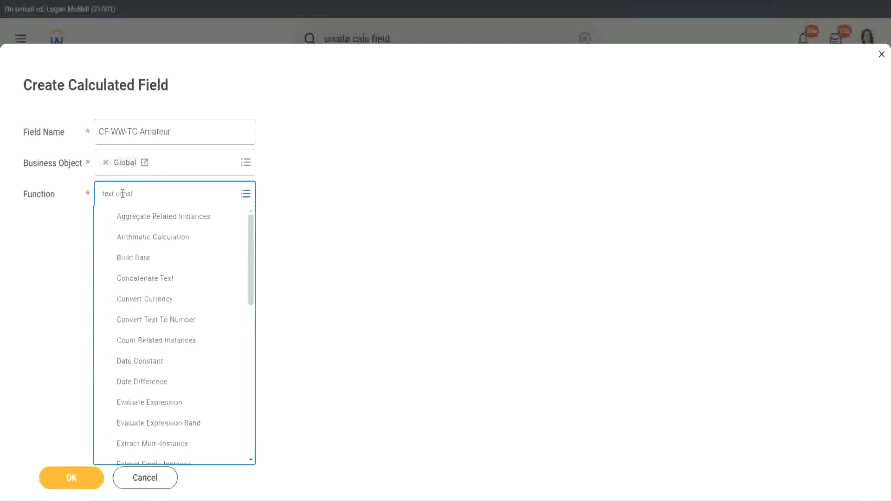
pyautogui.press('Return')
pyautogui.click(73, 483)
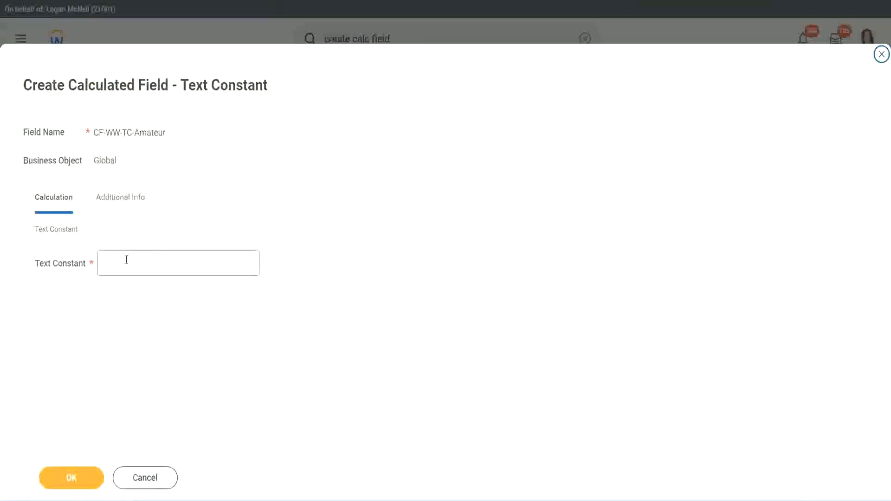
# Enter "Amateur" as the text constant and save the field as the first row's return value
pyautogui.click(145, 261)
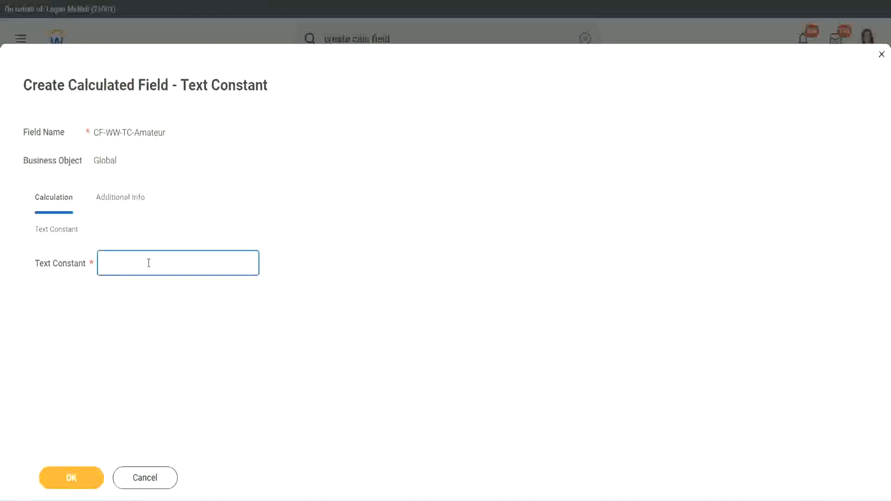
pyautogui.write('Amateur')
pyautogui.click(69, 479)
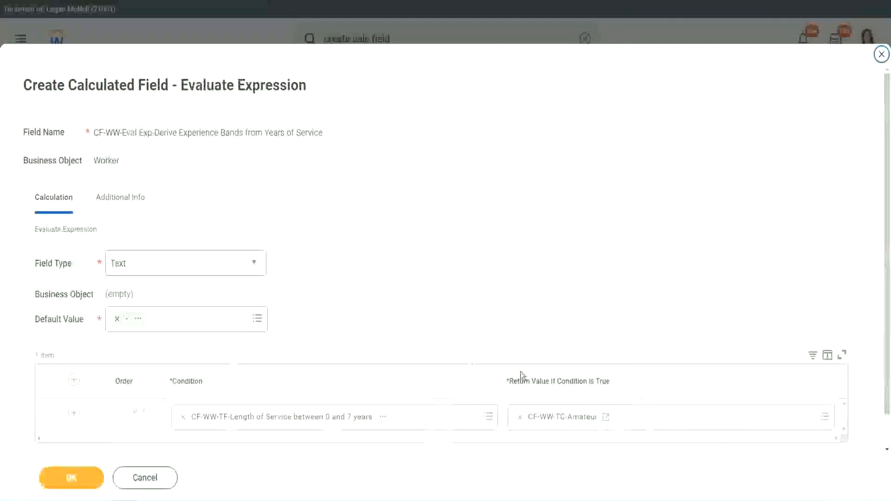
pyautogui.rightClick(554, 421)
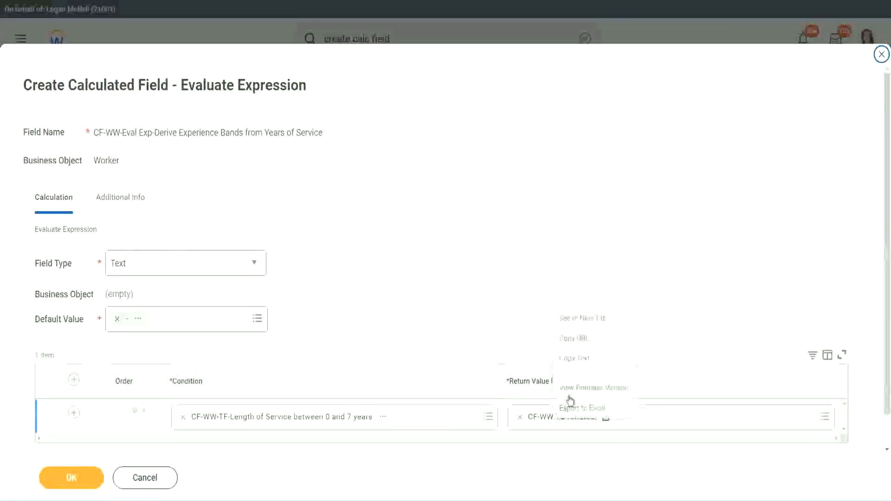
pyautogui.click(516, 382)
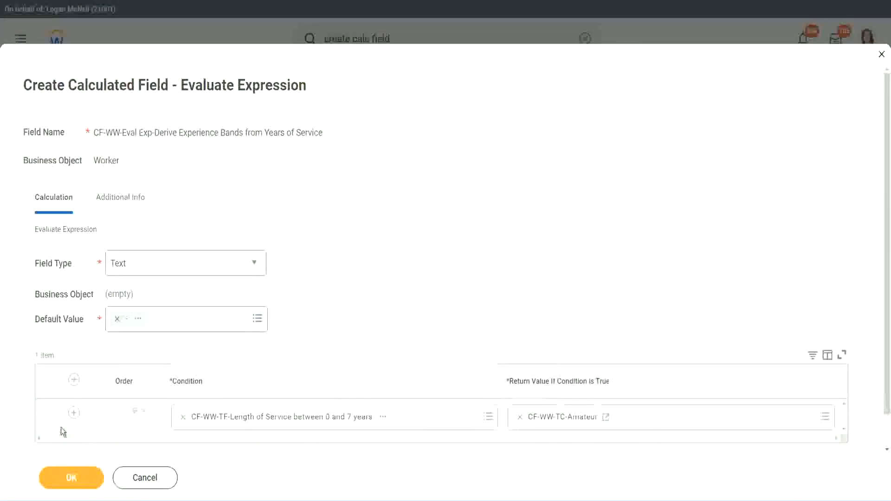
# Add three more condition rows and set the second row's condition to CF-WW-TF-Length of Service between 8 and 15 years
pyautogui.click(72, 415)
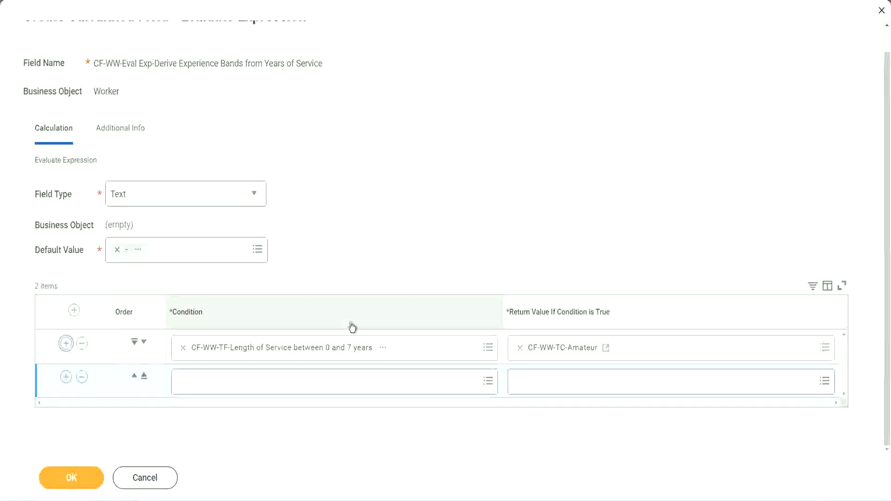
pyautogui.click(66, 380)
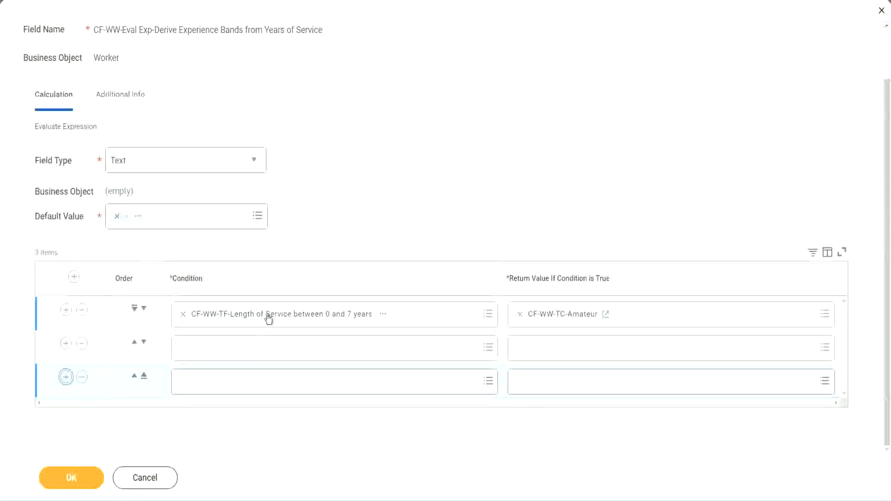
pyautogui.click(219, 349)
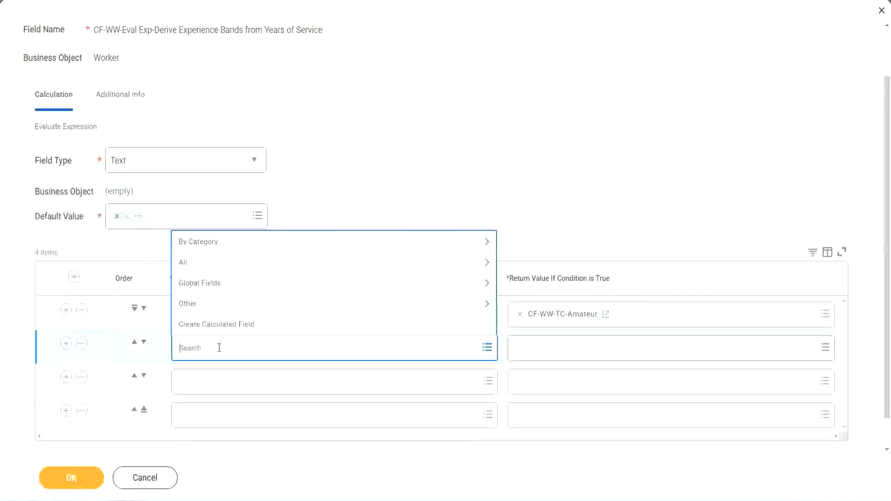
pyautogui.write('cf-ww')
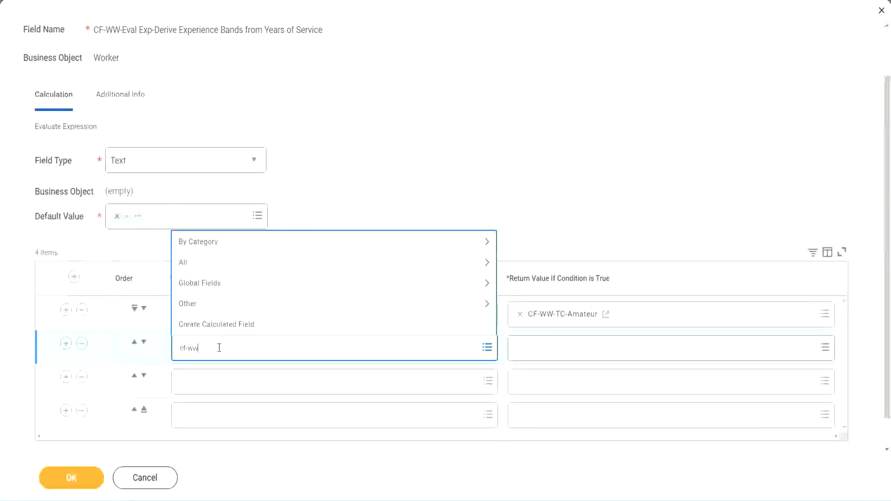
pyautogui.write('-tf')
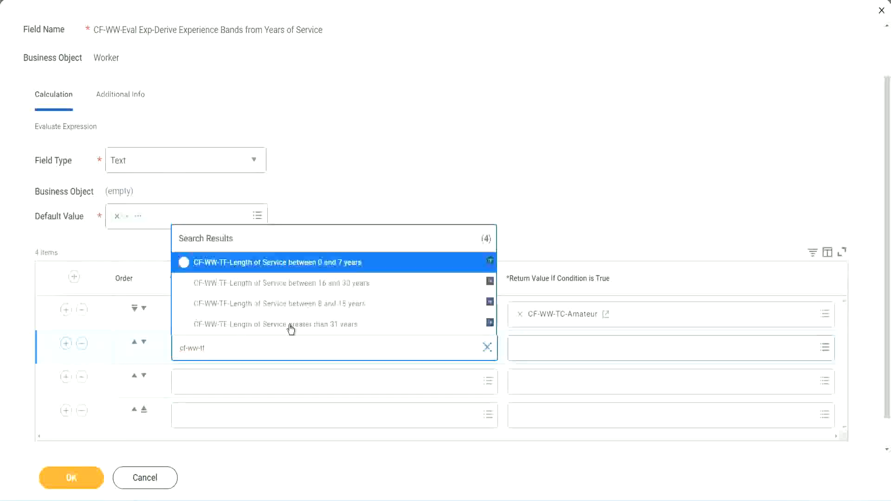
pyautogui.click(344, 304)
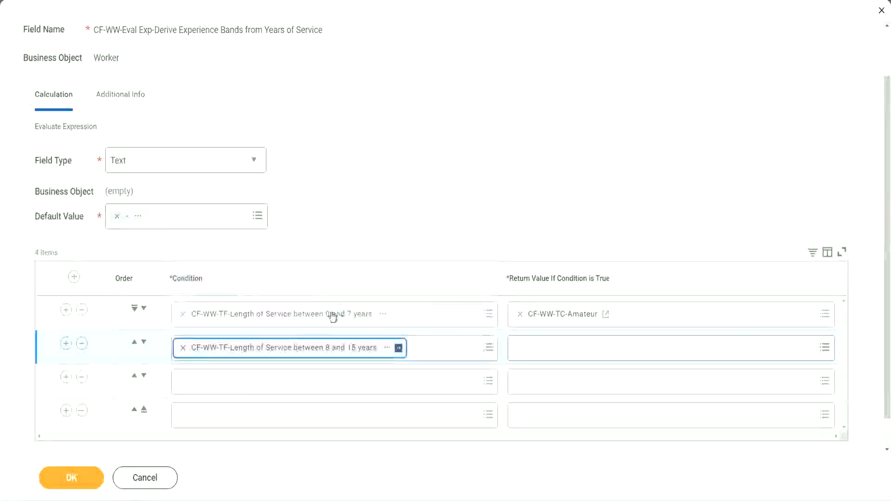
# Set the third row's condition to CF-WW-TF-Length of Service between 16 and 30 years
pyautogui.click(224, 381)
pyautogui.write('cf')
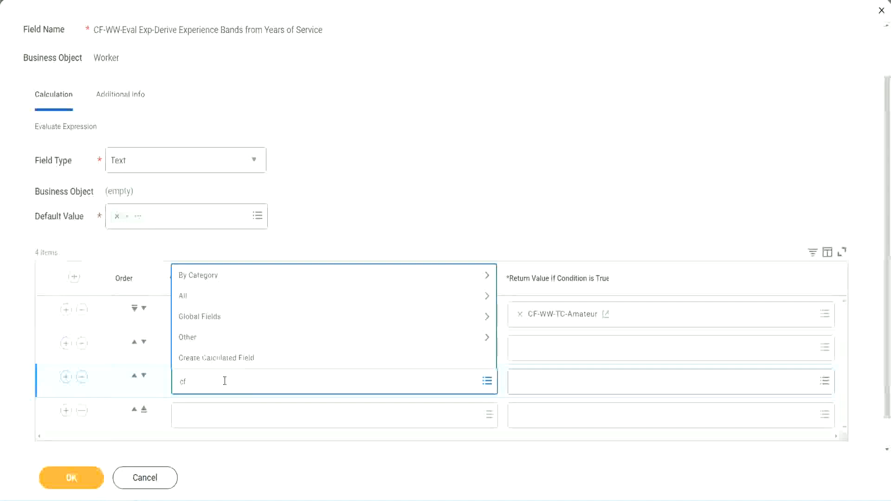
pyautogui.write('-ww-tc')
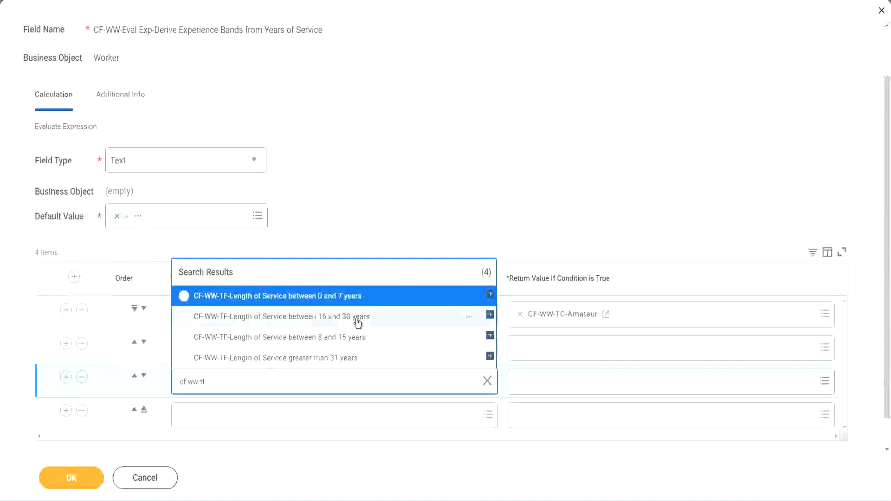
pyautogui.click(358, 320)
# Set the fourth row's condition to CF-WW-TF-Length of Service greater than 31 years
pyautogui.click(210, 416)
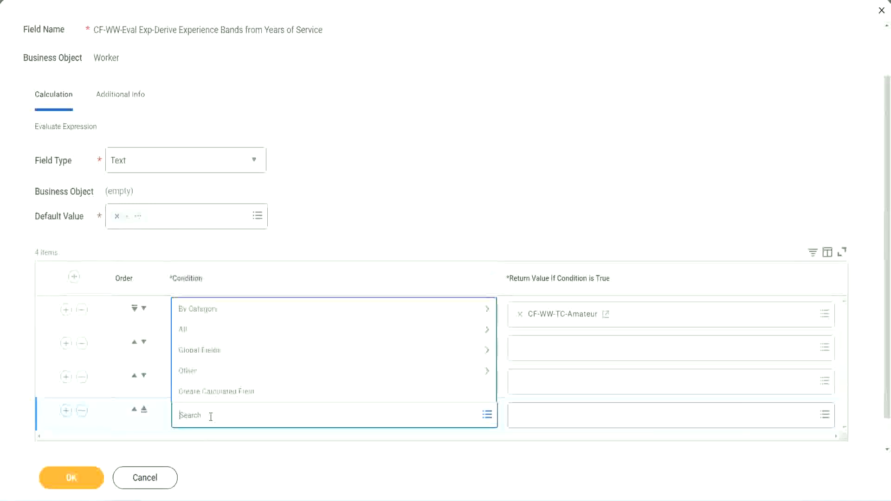
pyautogui.write('cf-ww')
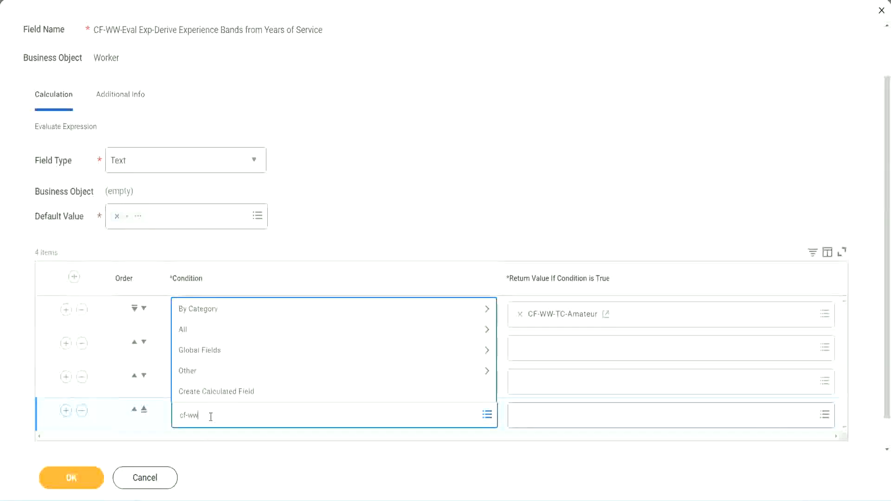
pyautogui.write(' tf 31')
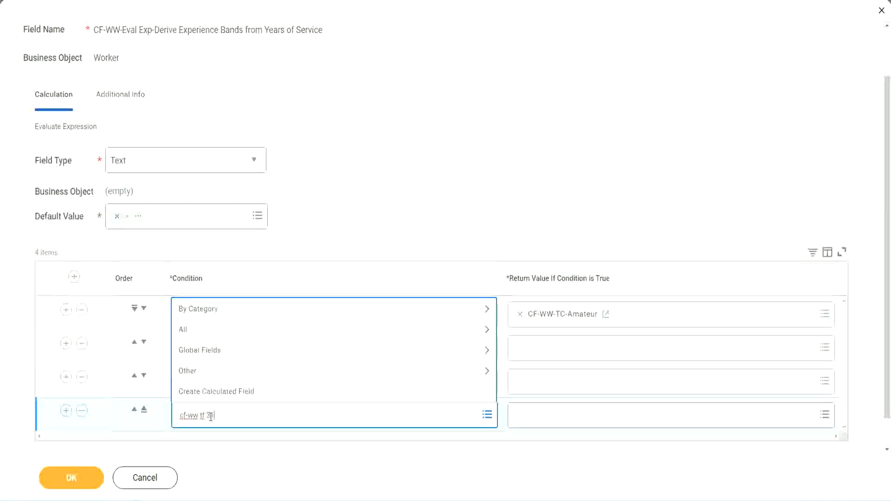
pyautogui.press('Return')
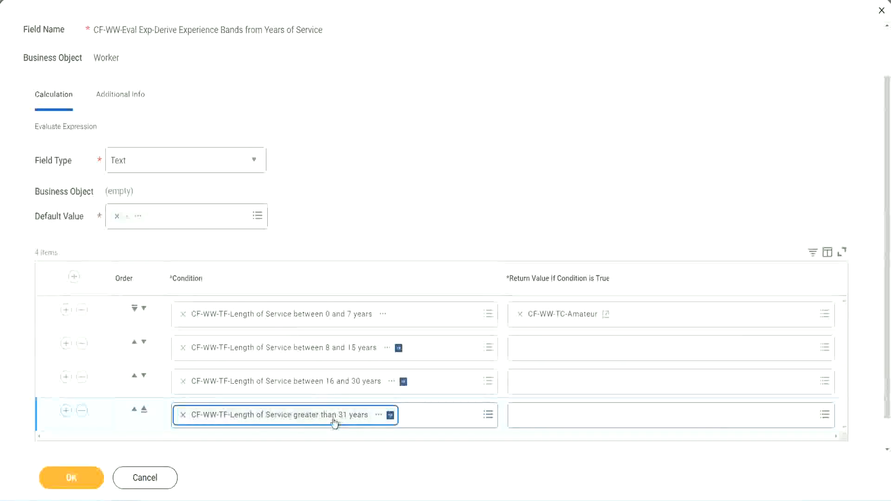
pyautogui.click(402, 197)
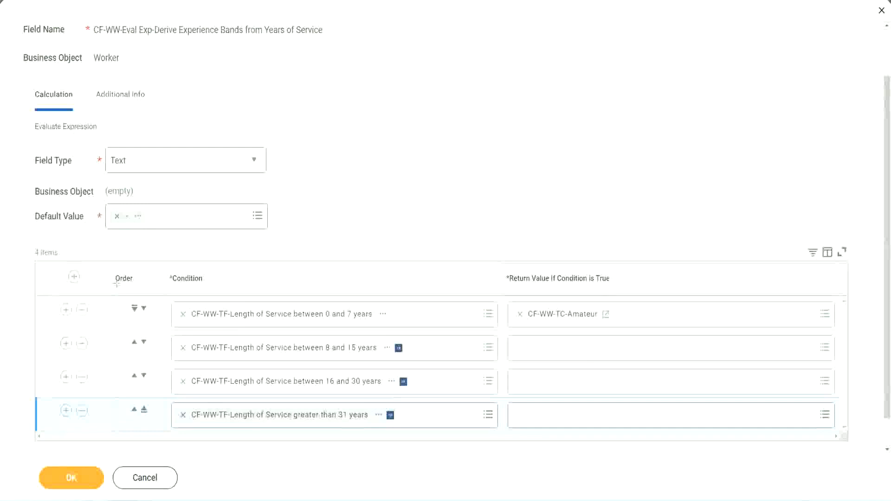
# Try moving the 8 to 15 years row above the 0 to 7 years row and restore the original order
pyautogui.moveTo(99, 271); pyautogui.dragTo(99, 366)
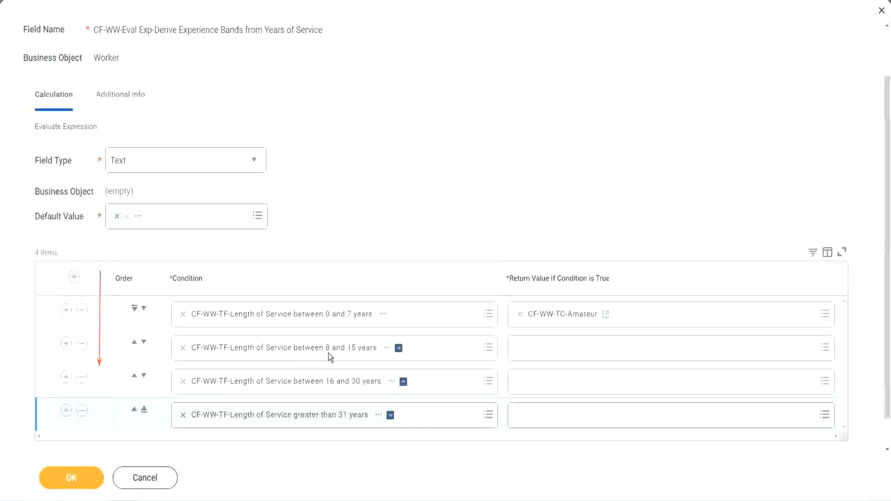
pyautogui.click(134, 343)
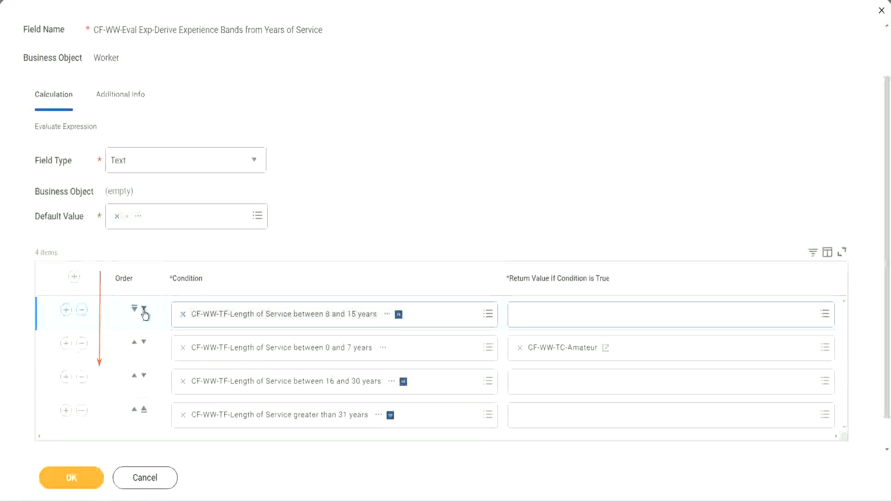
pyautogui.click(144, 314)
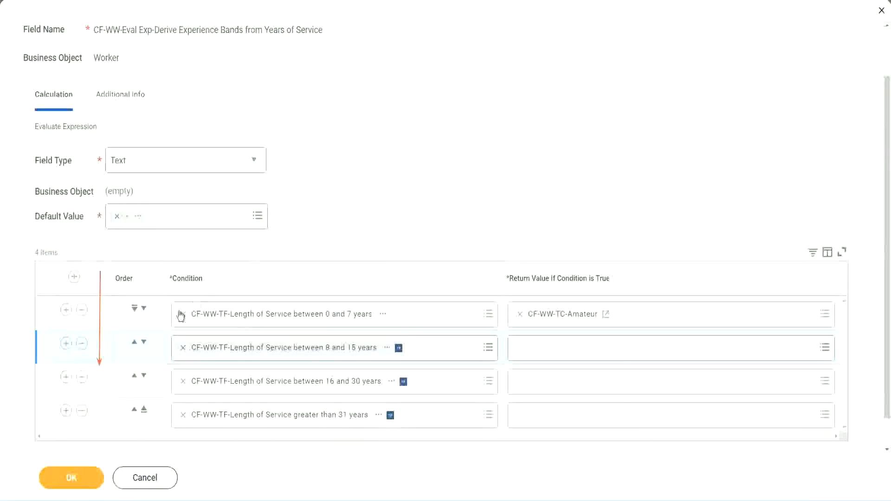
# Copy the CF-WW-TC-Amateur field name while moving the 8 to 15 years row above the 0 to 7 years row and back
pyautogui.click(135, 345)
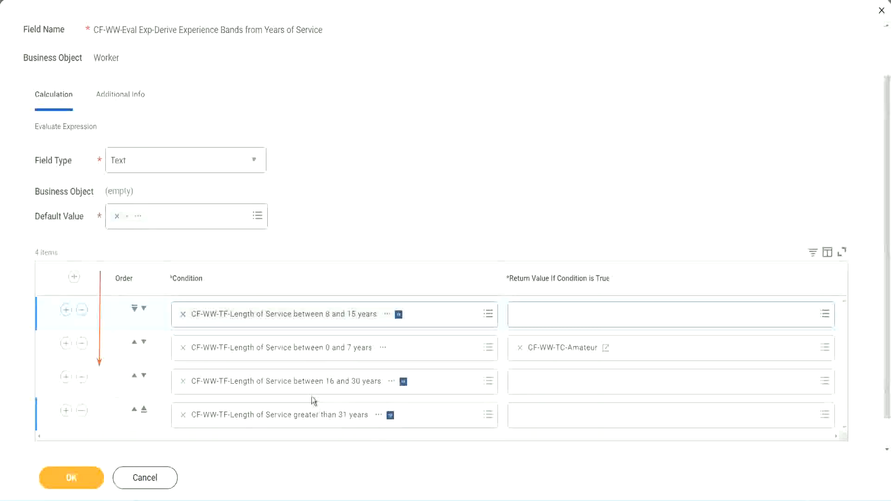
pyautogui.rightClick(565, 356)
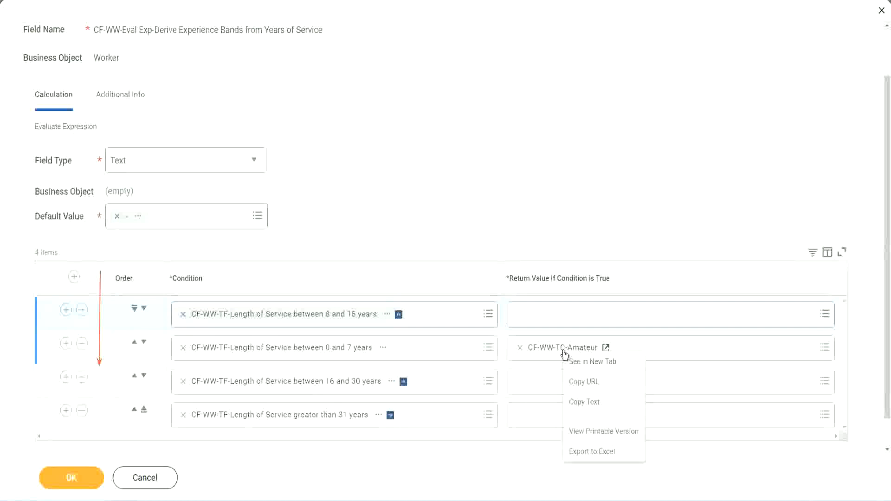
pyautogui.click(588, 403)
pyautogui.click(143, 308)
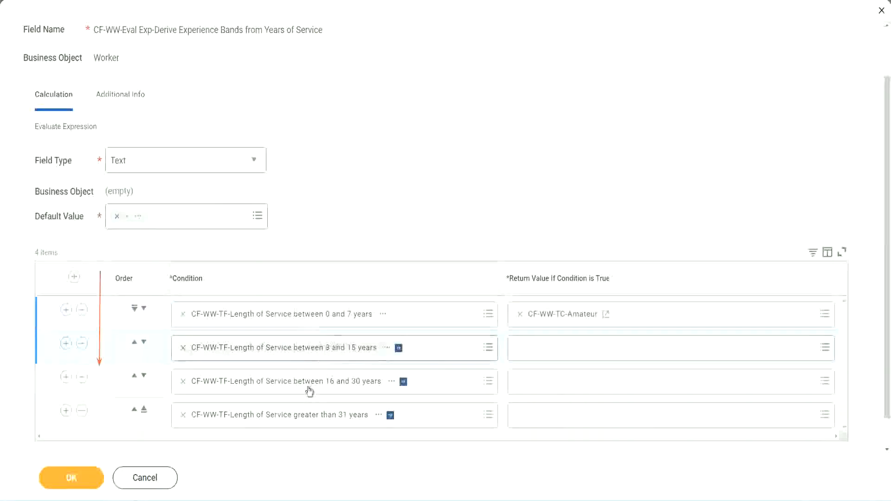
# Create a Text Constant calculated field named CF-WW-TC-Experienced on the Global business object for the second row's return value
pyautogui.click(522, 347)
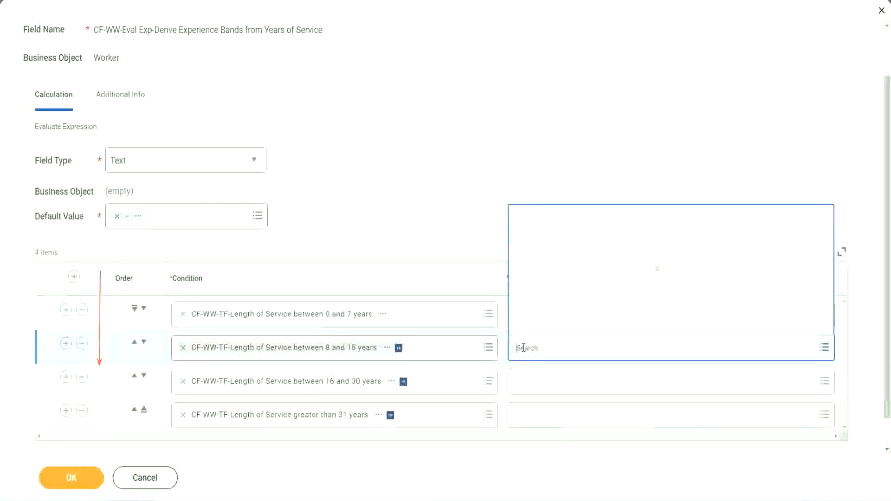
pyautogui.click(554, 326)
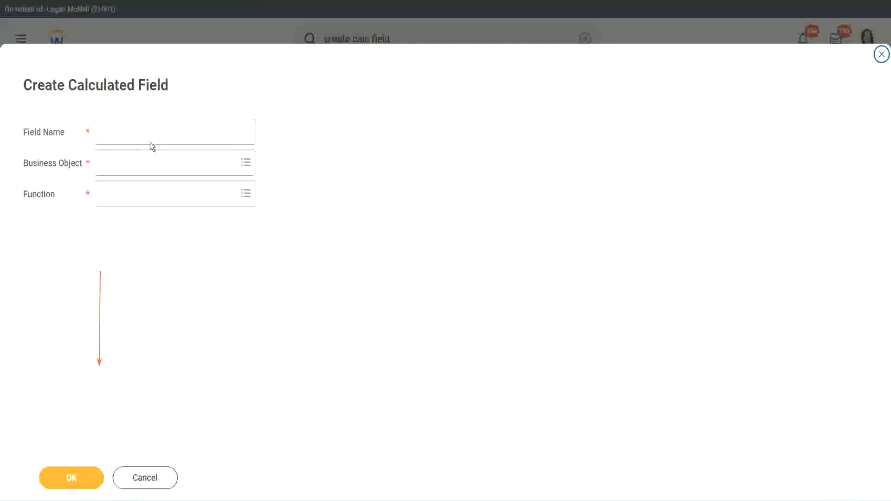
pyautogui.click(142, 132)
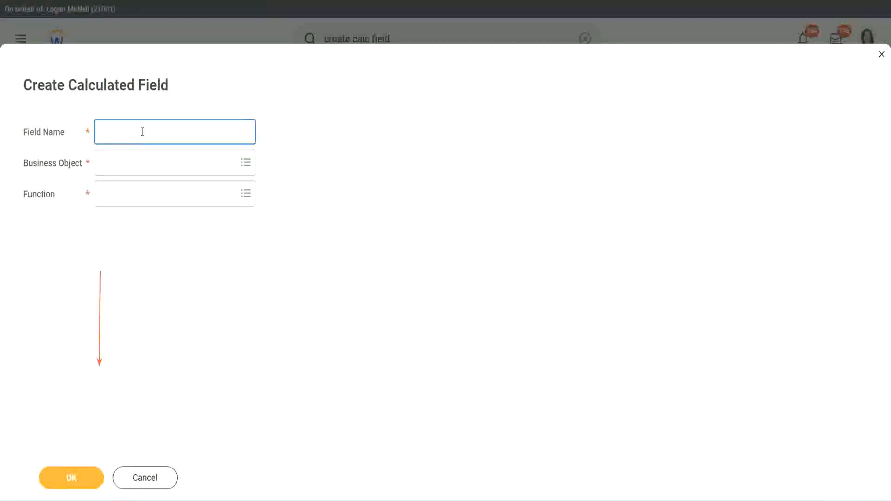
pyautogui.hotkey('ctrl', 'v')
pyautogui.doubleClick(153, 131)
pyautogui.write('Experienced')
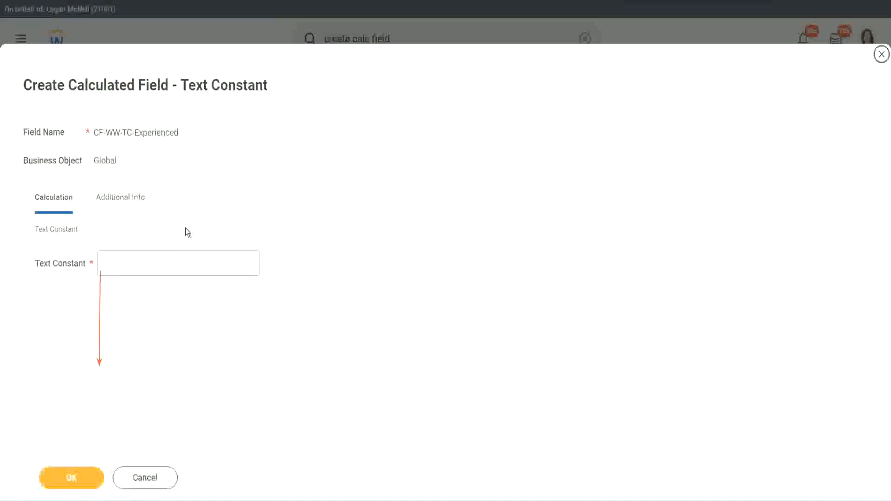
# Enter "Experienced" as the text constant and save the field as the second row's return value
pyautogui.click(136, 264)
pyautogui.write('Ex')
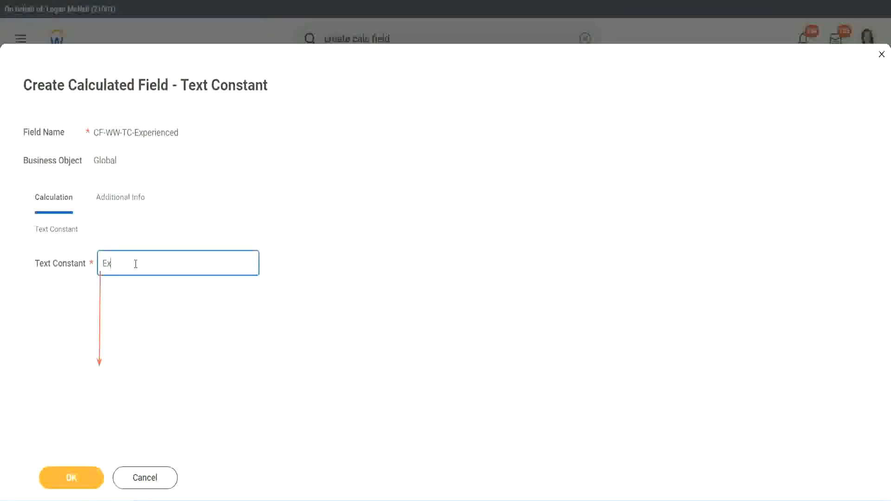
pyautogui.write('perienced')
pyautogui.click(73, 475)
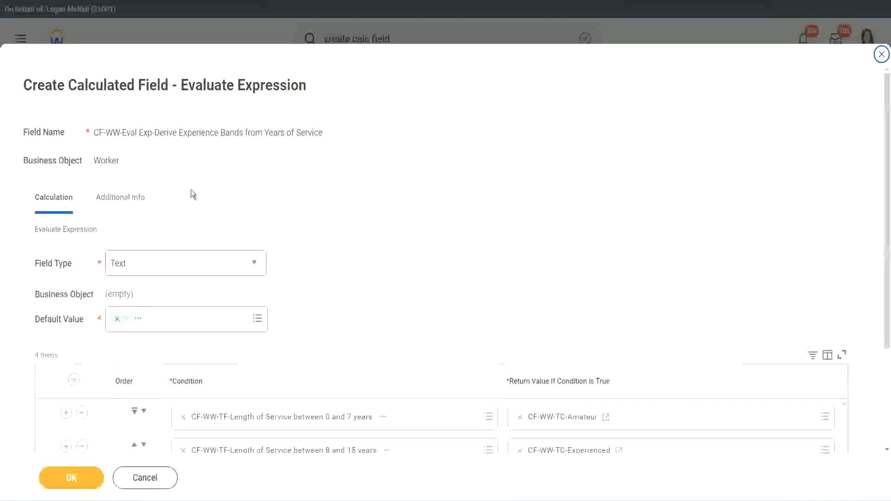
# Start a calculated field for the third row's return value, named CF-WW-TC-Senior on the Global business object
pyautogui.scroll(-3, 411, 242)
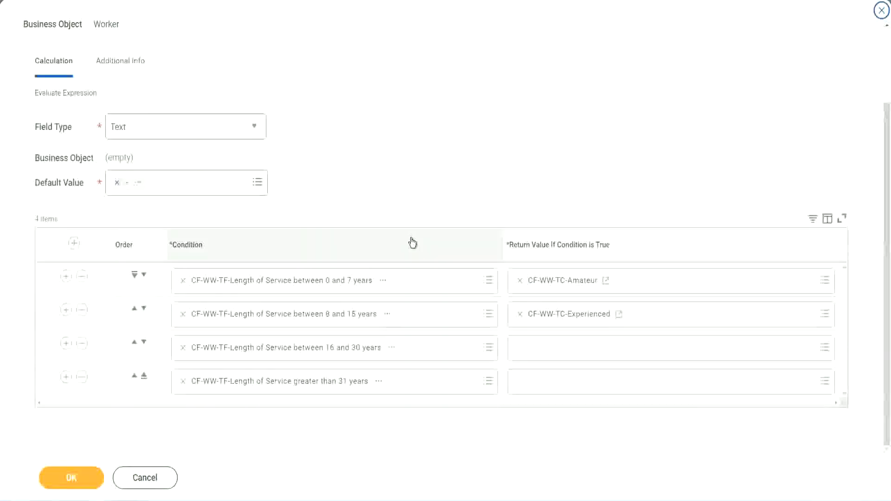
pyautogui.click(555, 353)
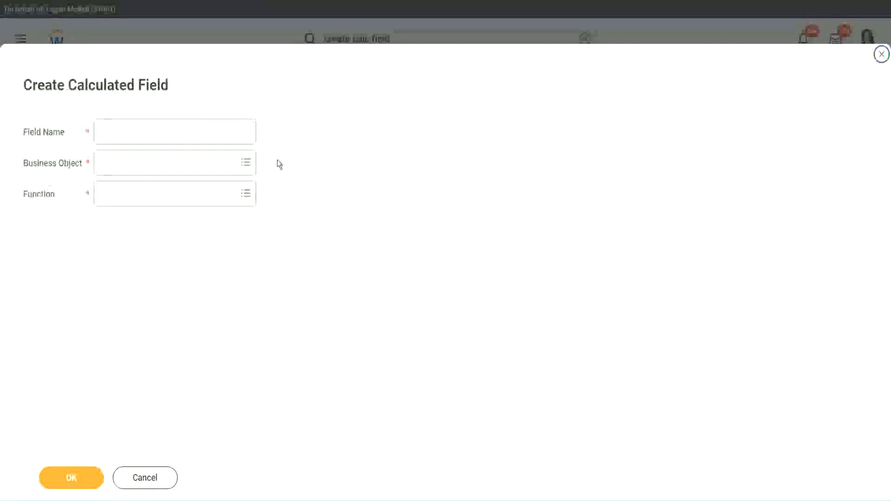
pyautogui.click(189, 131)
pyautogui.hotkey('ctrl', 'v')
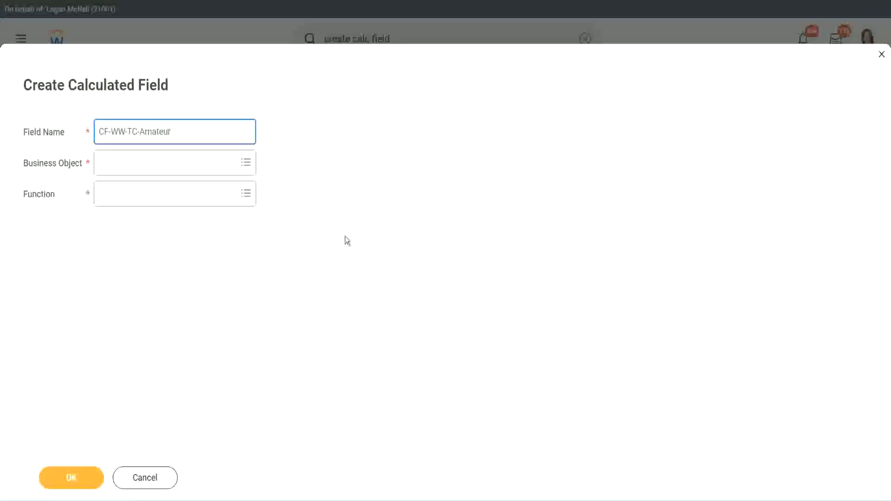
pyautogui.click(102, 163)
pyautogui.write('global')
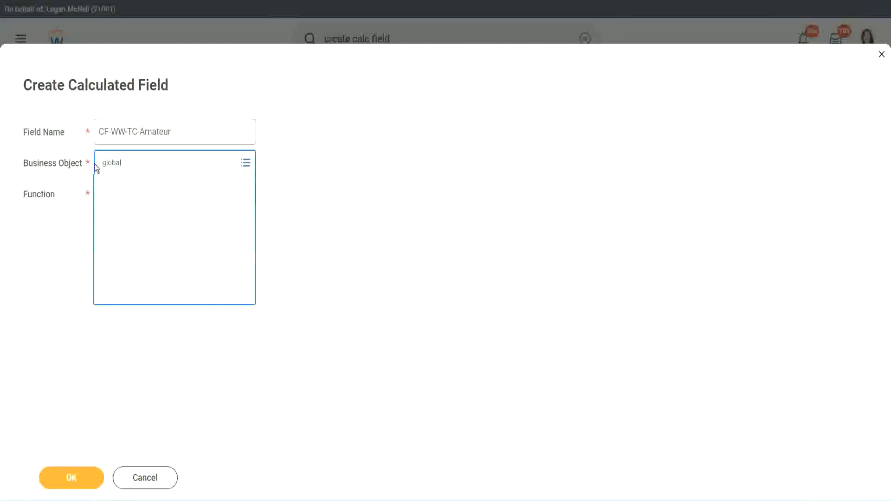
pyautogui.press('Return')
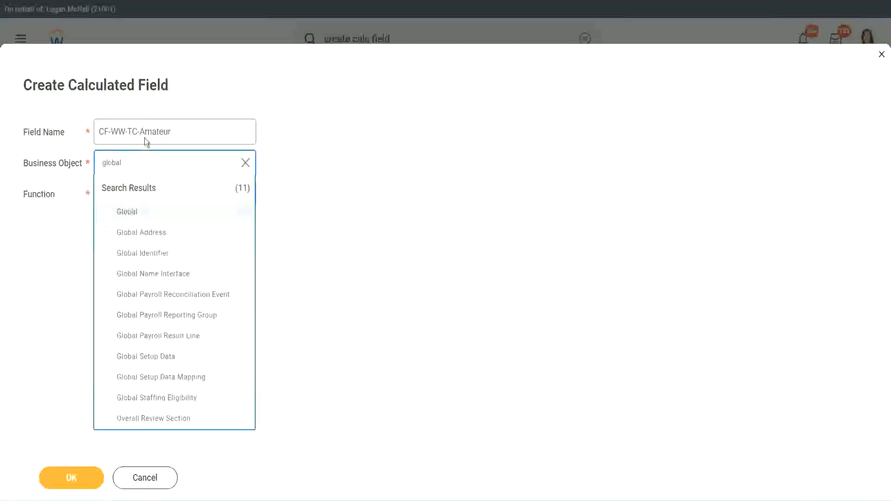
pyautogui.press('Return')
pyautogui.doubleClick(140, 132)
pyautogui.write('S')
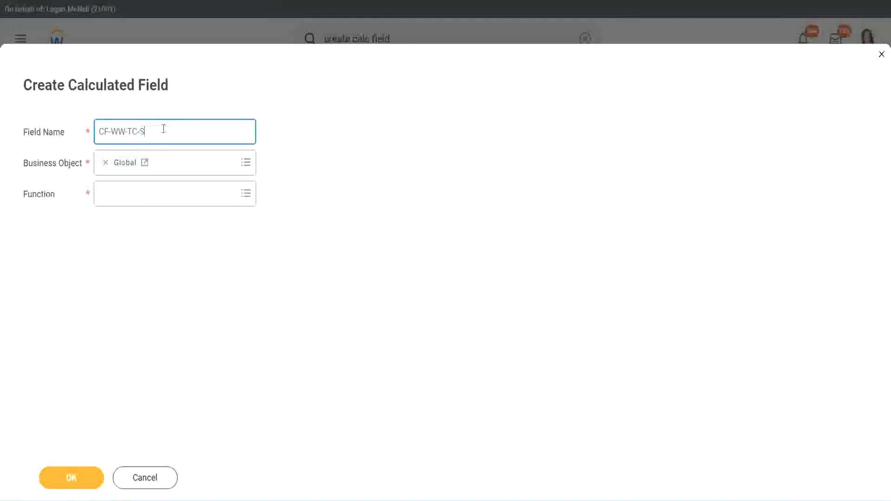
pyautogui.write('enior')
# Set the new field's function to Text Constant, enter the text for the Senior band and save the field
pyautogui.click(142, 202)
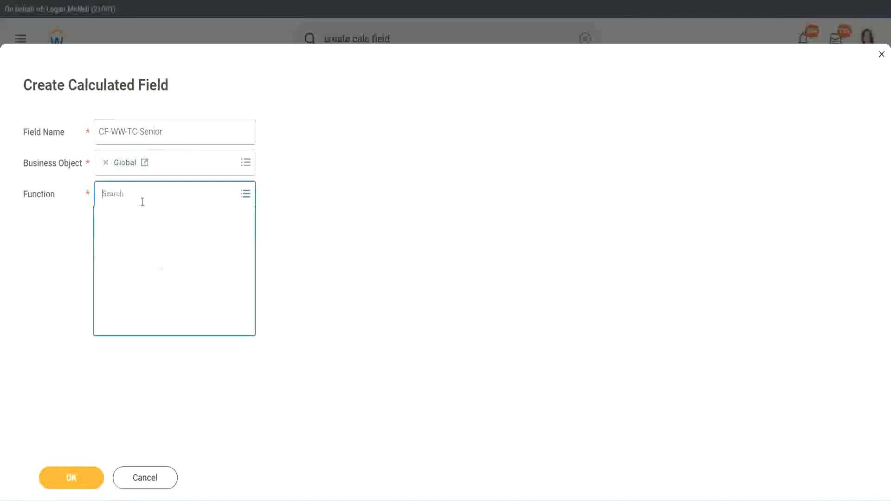
pyautogui.write('tc')
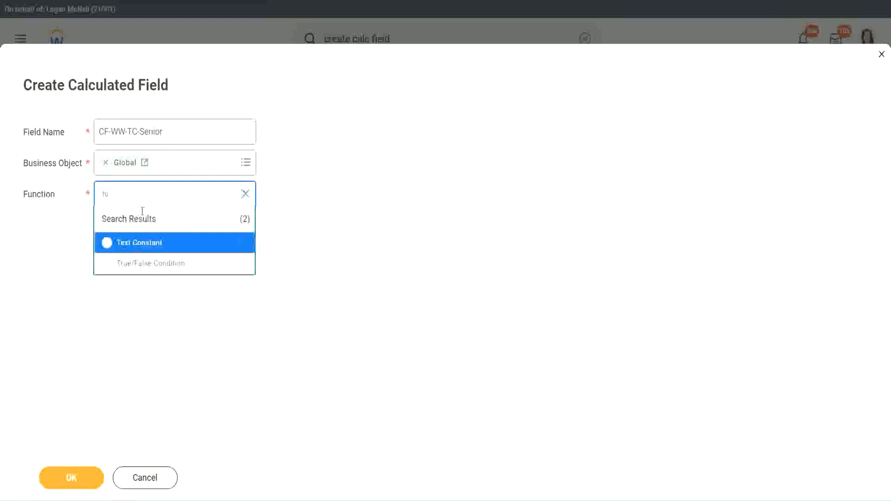
pyautogui.click(138, 242)
pyautogui.click(79, 479)
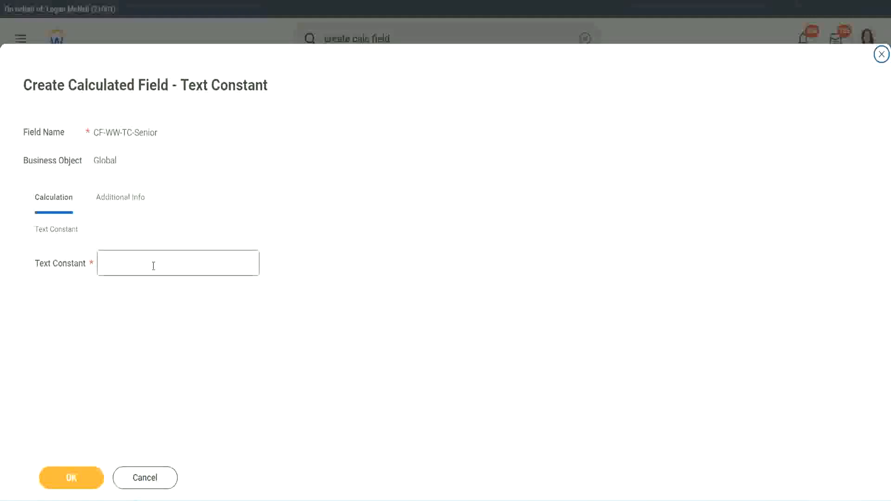
pyautogui.click(151, 261)
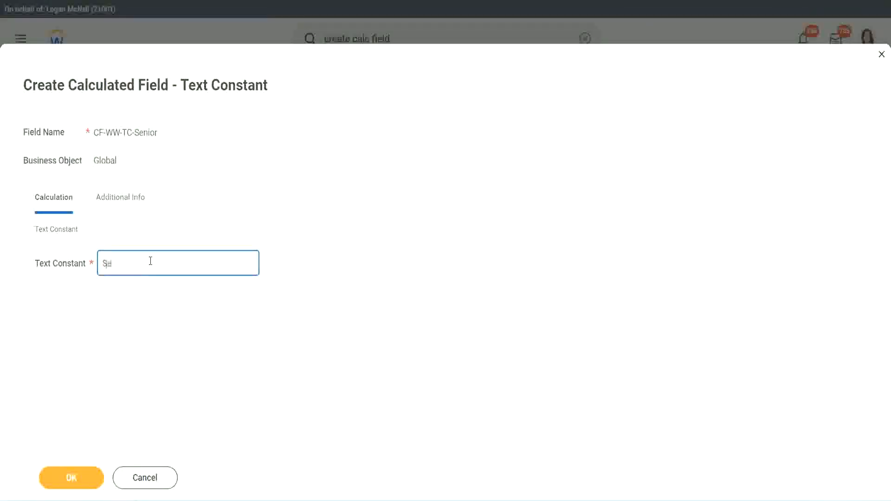
pyautogui.click(88, 470)
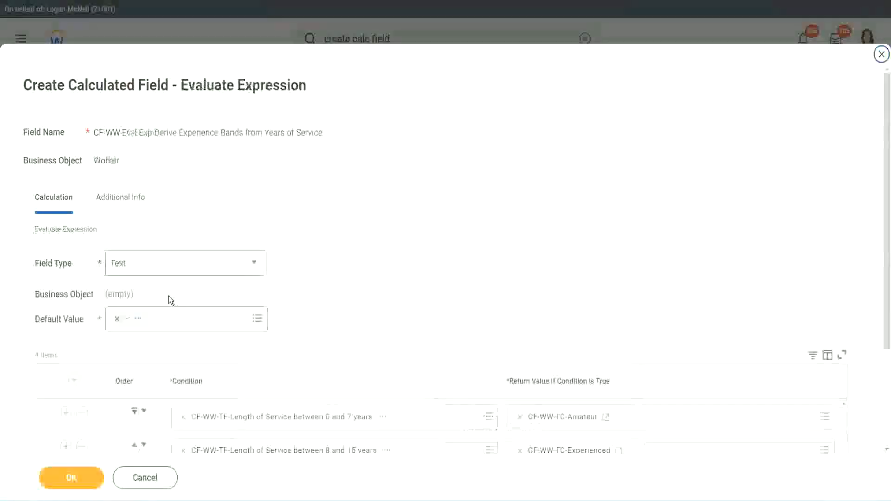
# Start a calculated field for the fourth row's return value, named CF-WW-TC-Legend on the Global business object
pyautogui.scroll(-3, 644, 334)
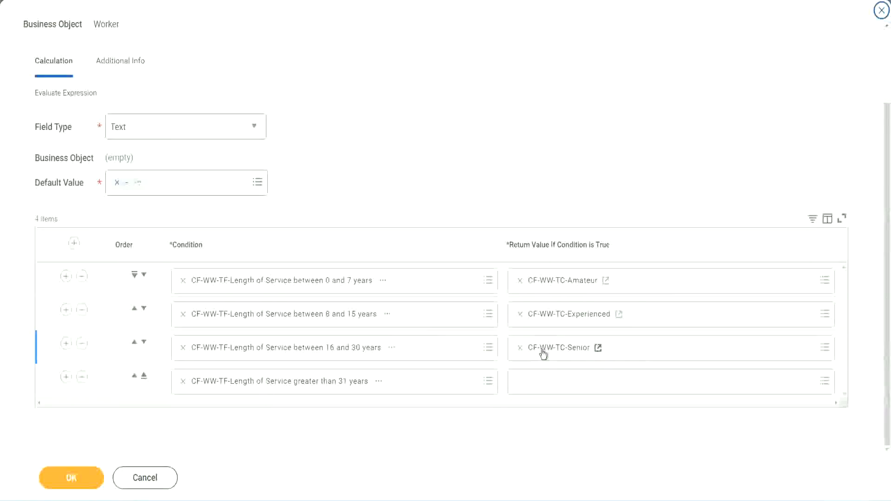
pyautogui.rightClick(542, 350)
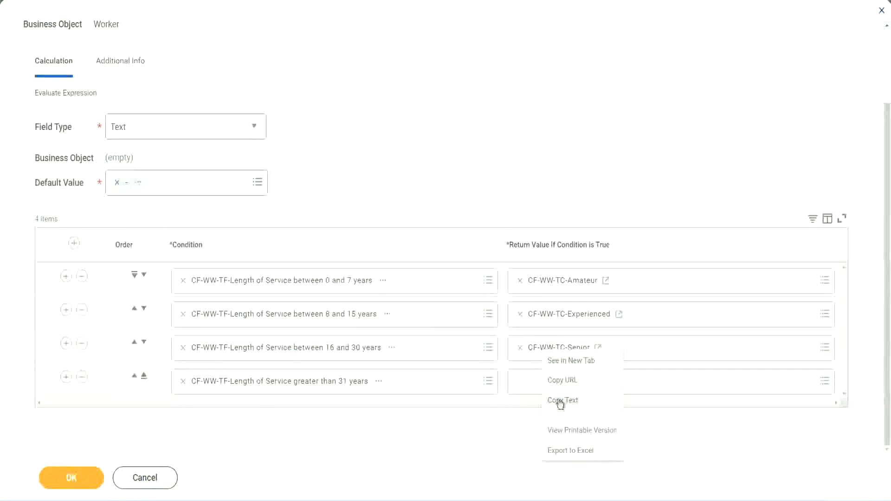
pyautogui.click(564, 398)
pyautogui.click(542, 382)
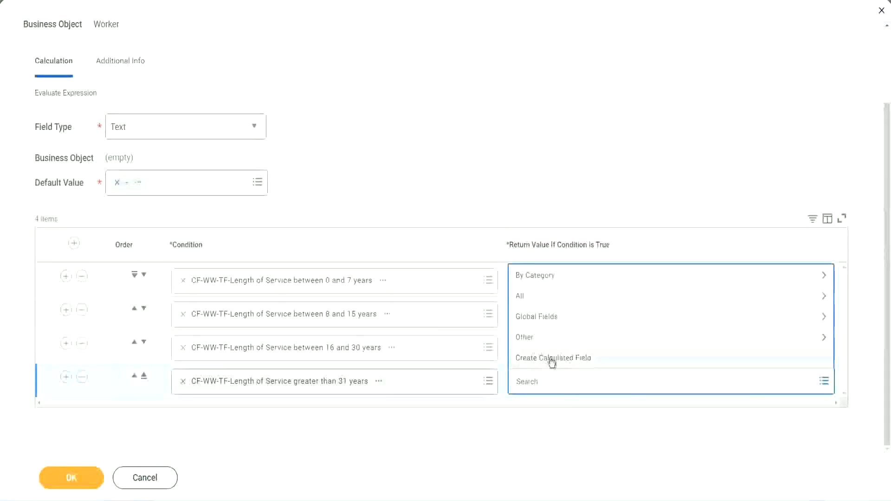
pyautogui.click(552, 361)
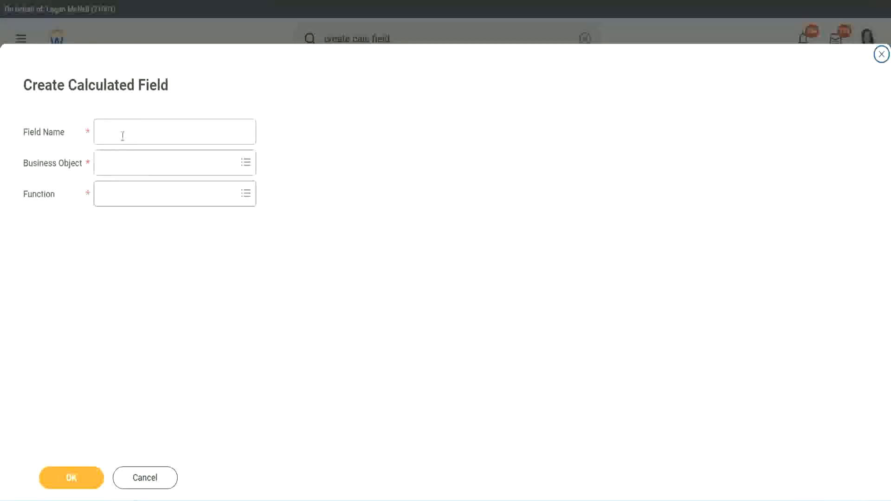
pyautogui.click(122, 136)
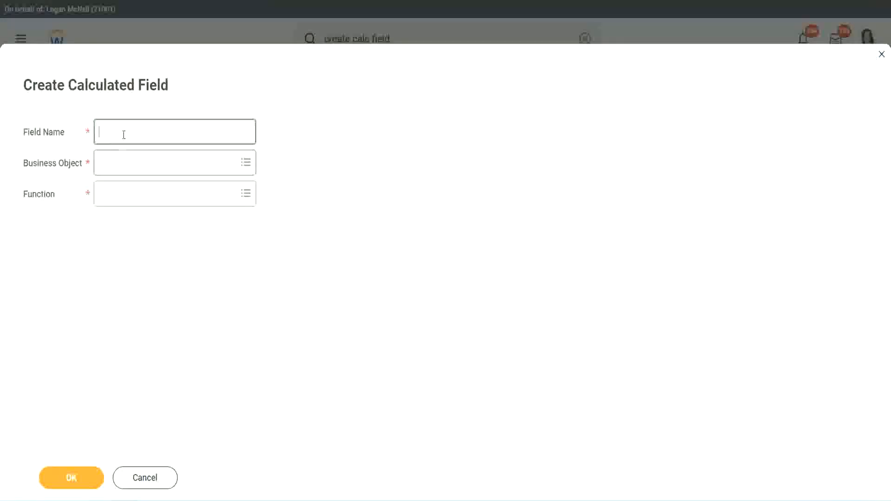
pyautogui.hotkey('ctrl', 'v')
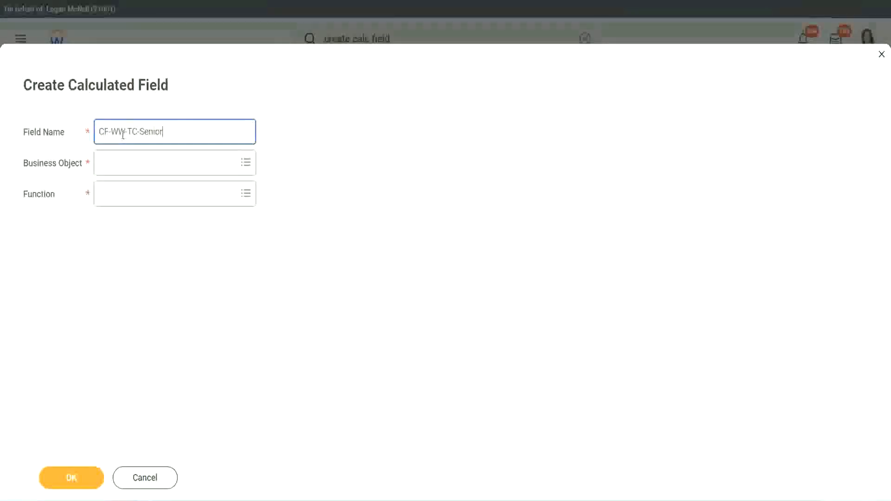
pyautogui.doubleClick(153, 132)
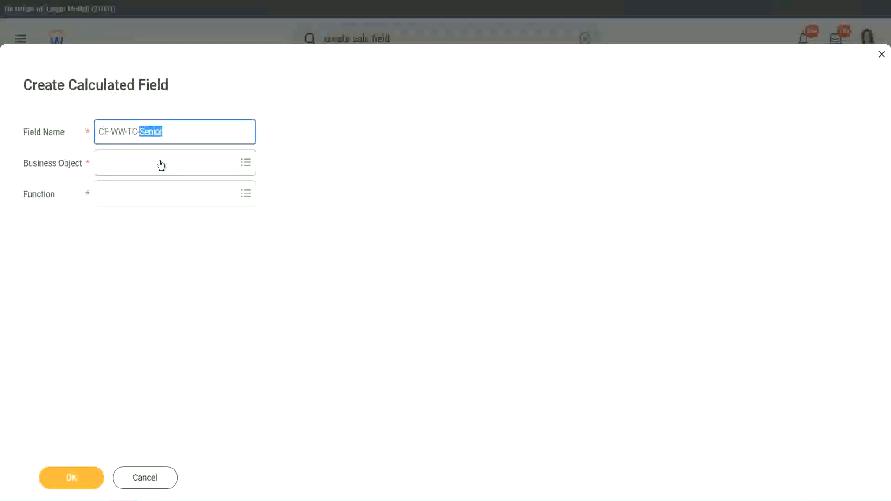
pyautogui.write('Legend')
pyautogui.click(126, 170)
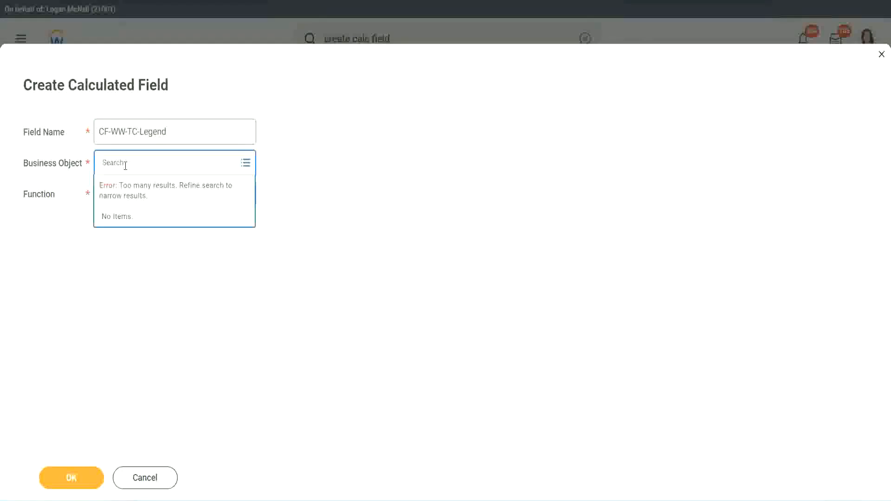
pyautogui.write('Sk')
pyautogui.write('obal')
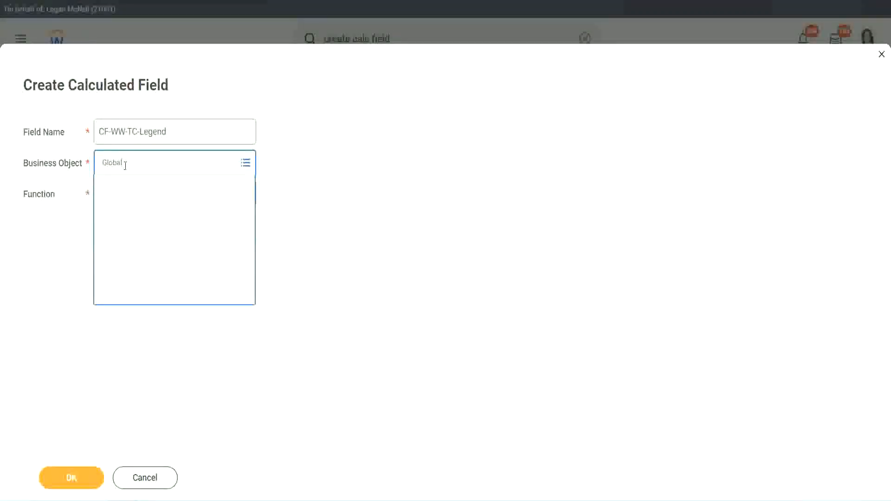
pyautogui.click(132, 213)
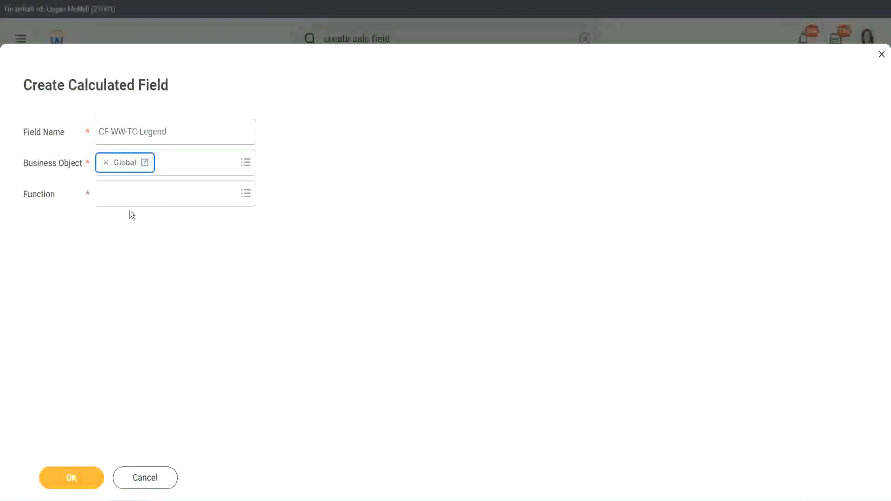
# Set the new field's function to Text Constant, enter "Legend" as the text constant and save the field
pyautogui.click(129, 195)
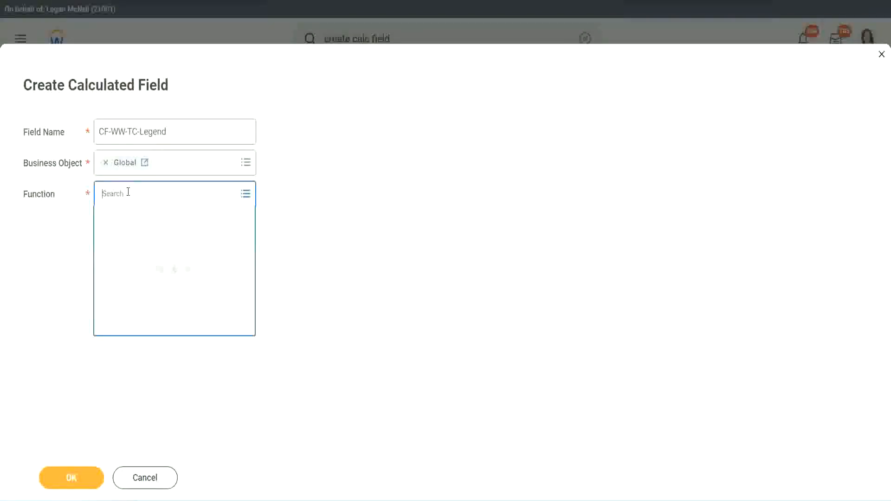
pyautogui.write('tc')
pyautogui.press('Return')
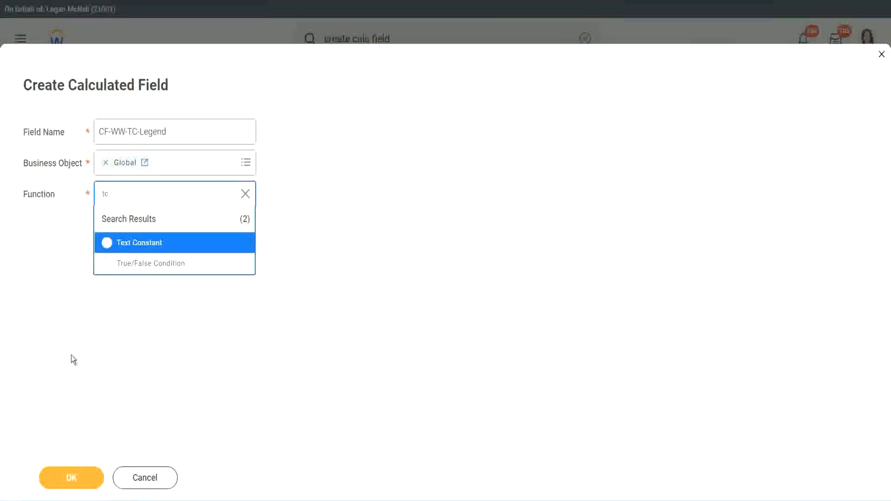
pyautogui.click(159, 249)
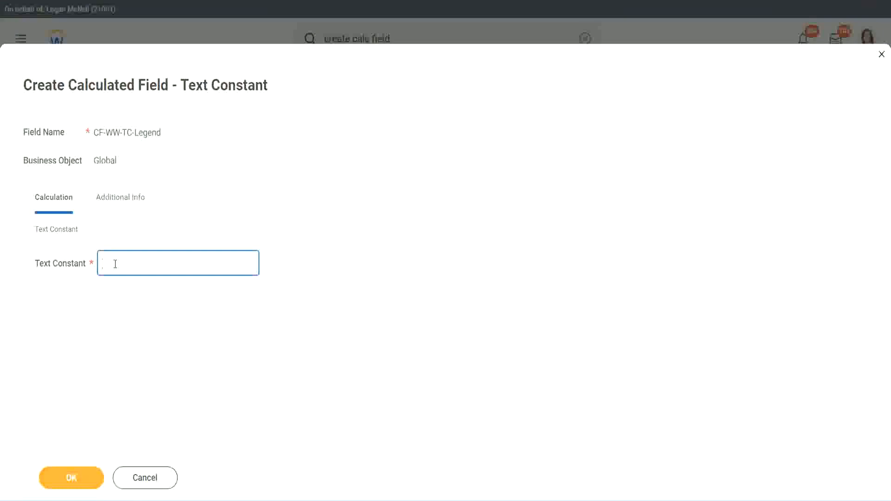
pyautogui.write('Legend')
pyautogui.click(74, 479)
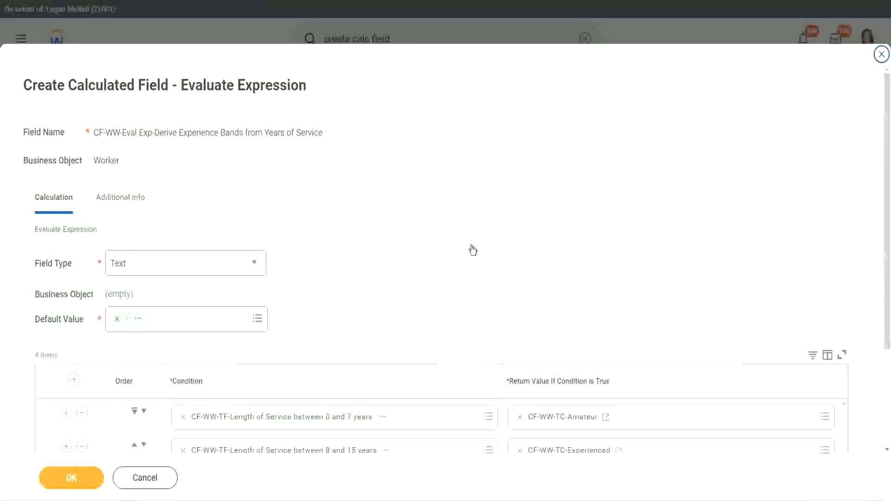
# Check the four conditions and their return values, and save the Evaluate Expression calculated field
pyautogui.scroll(-3, 473, 250)
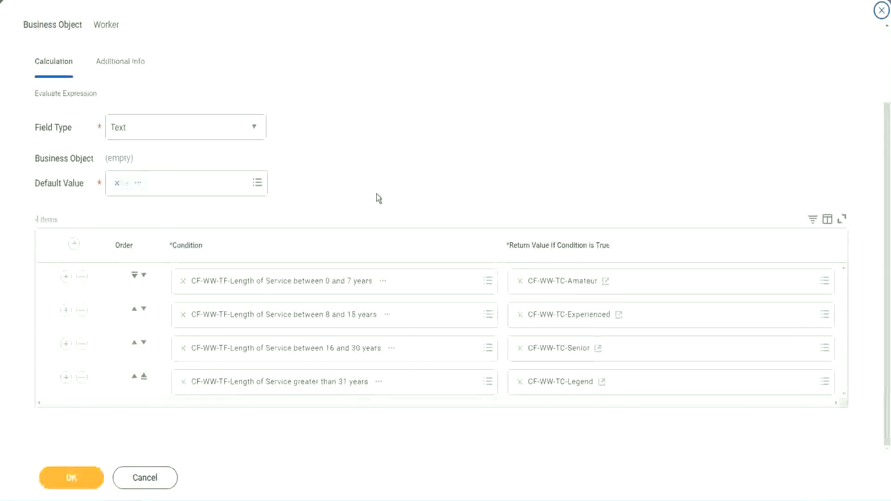
pyautogui.scroll(1, 378, 186)
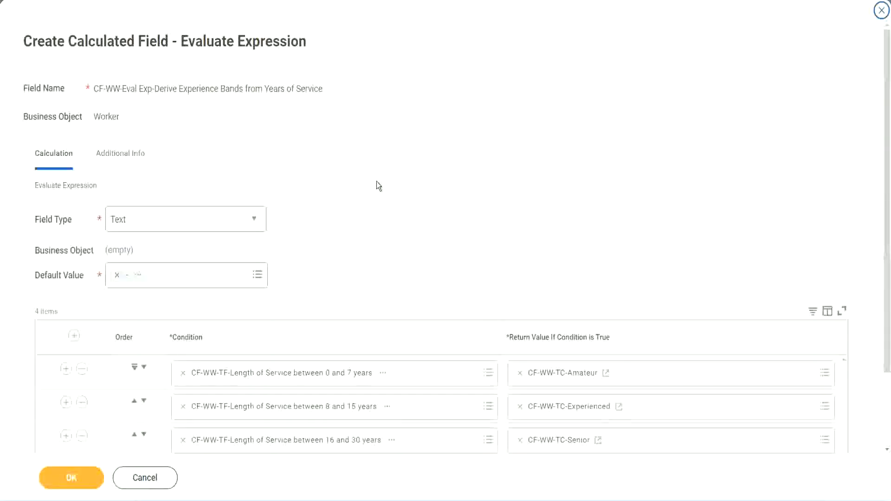
pyautogui.scroll(-2, 377, 186)
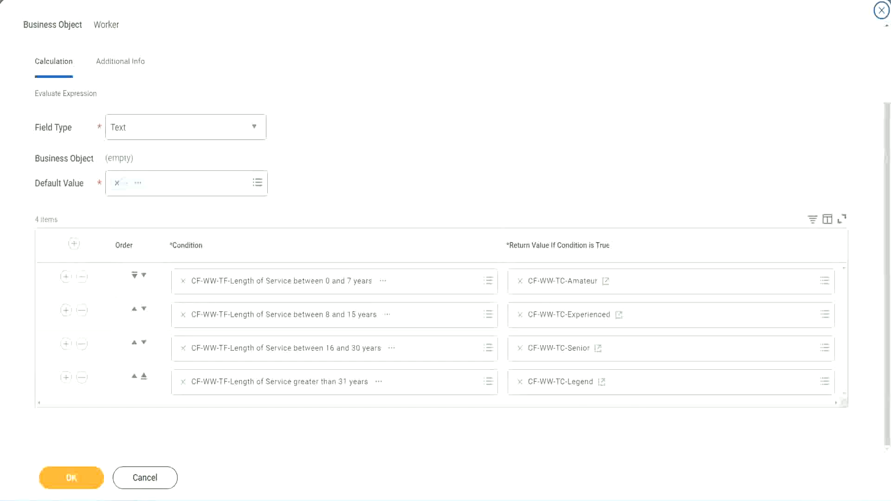
pyautogui.moveTo(571, 130); pyautogui.dragTo(577, 220)
pyautogui.moveTo(110, 80); pyautogui.dragTo(114, 111)
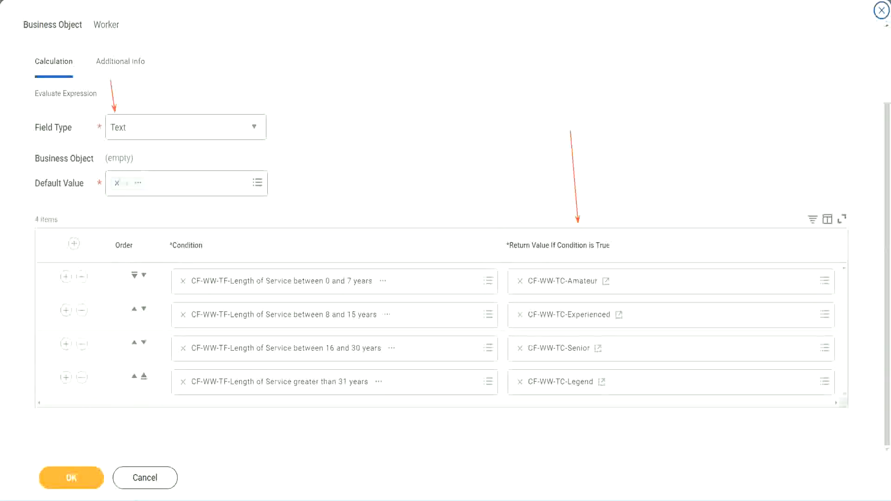
pyautogui.click(76, 476)
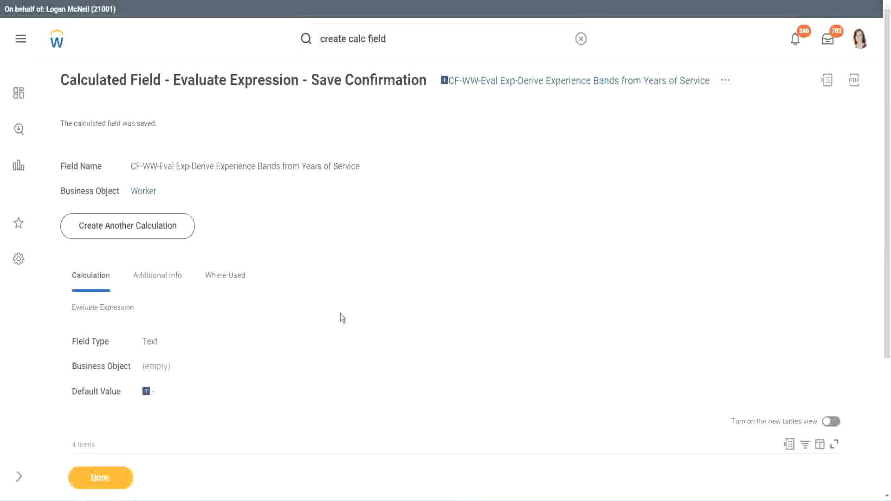
# Review the saved experience bands calculated field and copy its name
pyautogui.scroll(-4, 342, 317)
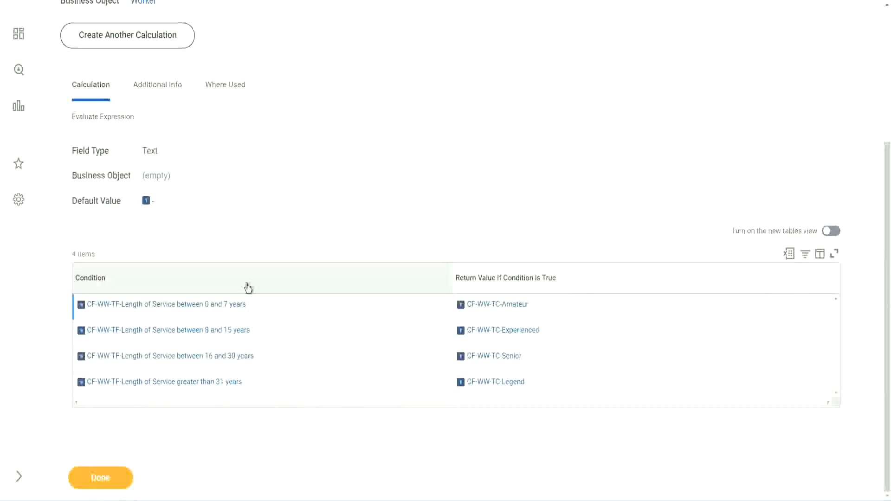
pyautogui.scroll(4, 246, 287)
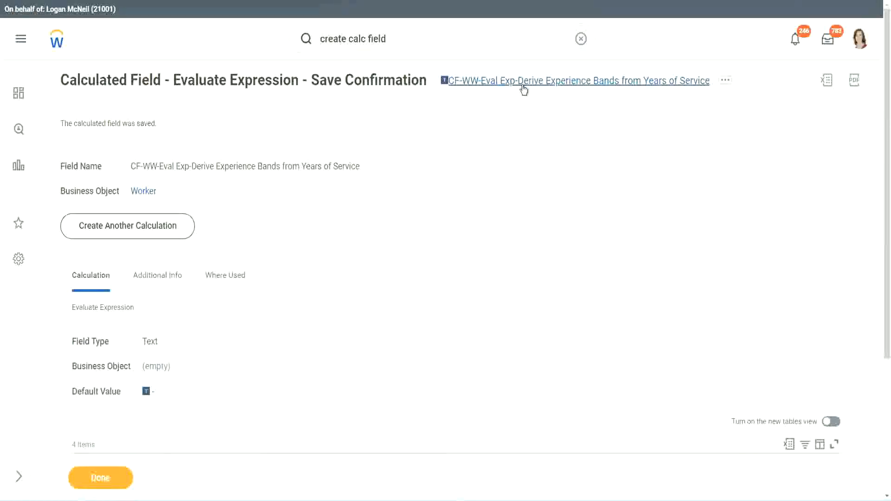
pyautogui.click(547, 139)
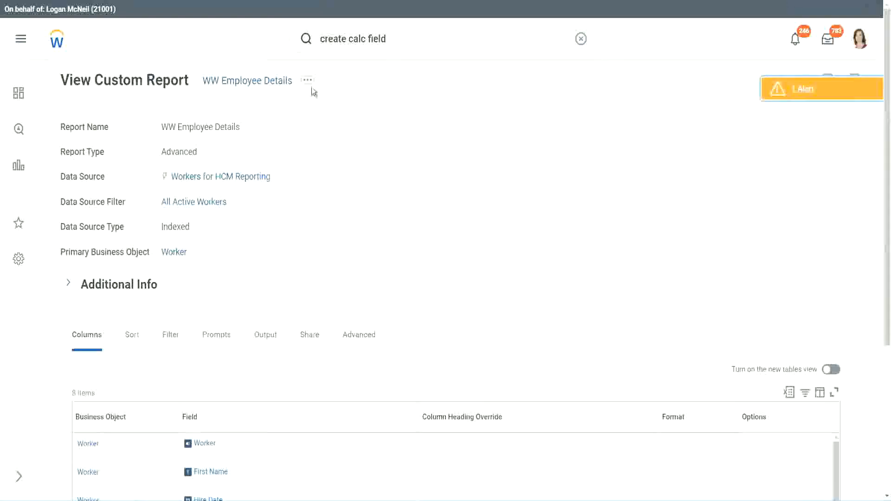
# Open the WW Employee Details custom report for editing
pyautogui.click(309, 86)
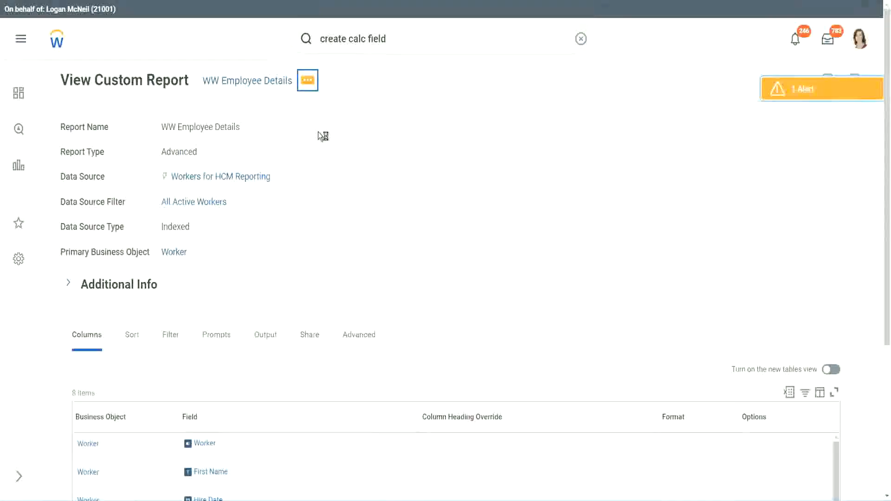
pyautogui.moveTo(364, 131)
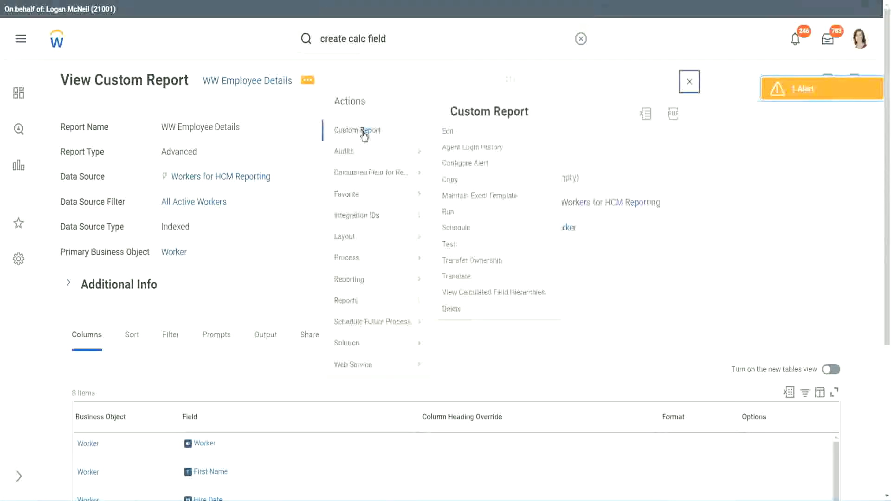
pyautogui.click(454, 135)
# Add a new Worker row at the end of the report columns and remove the "Years of Service" substring column
pyautogui.scroll(-5, 325, 200)
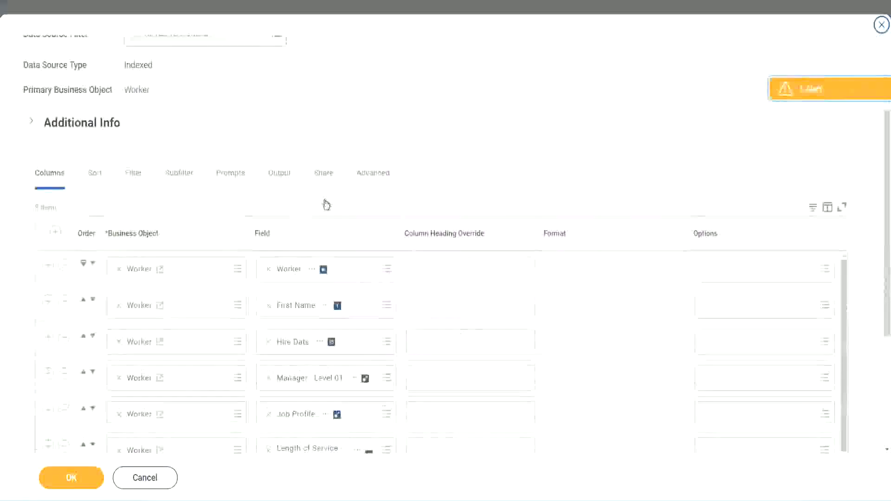
pyautogui.scroll(-2, 326, 205)
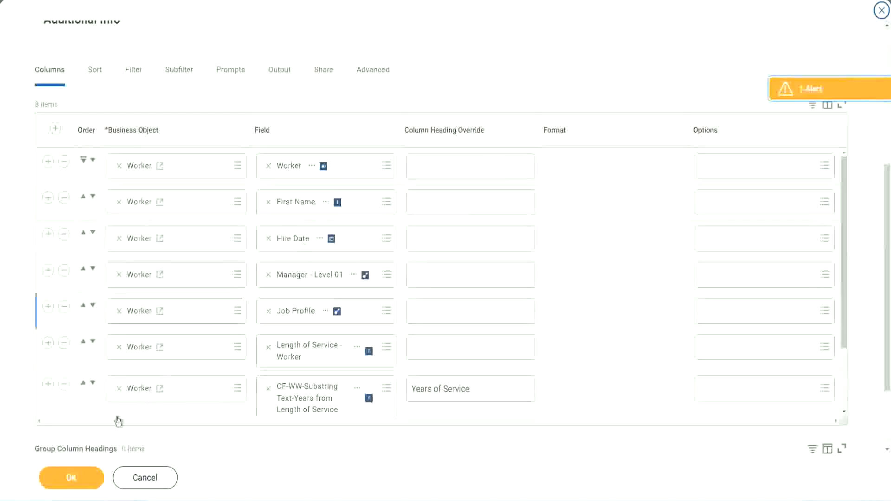
pyautogui.click(48, 384)
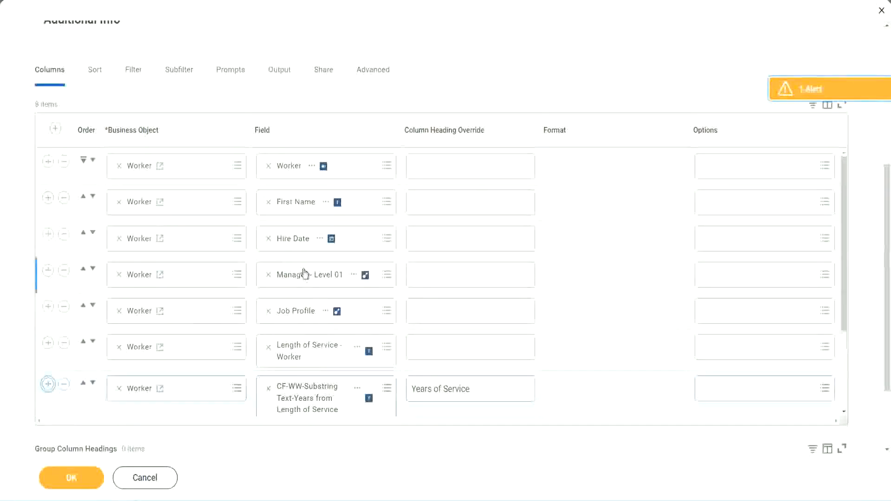
pyautogui.scroll(-2, 153, 346)
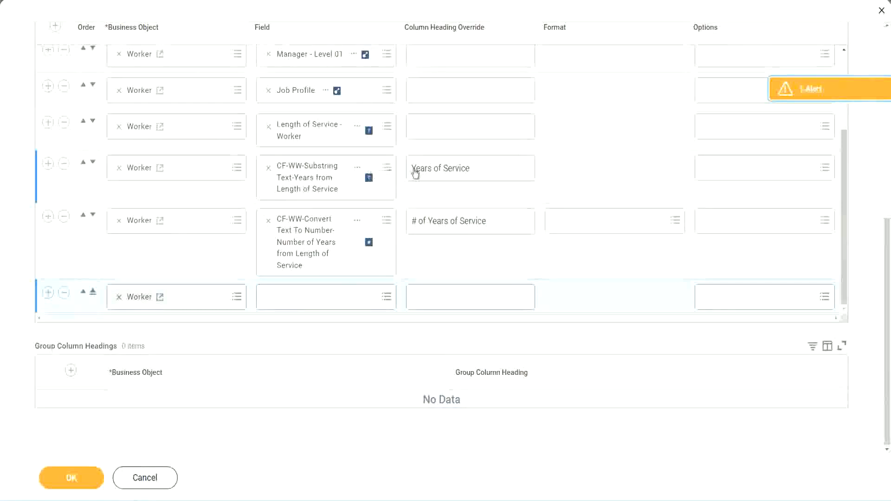
pyautogui.click(64, 165)
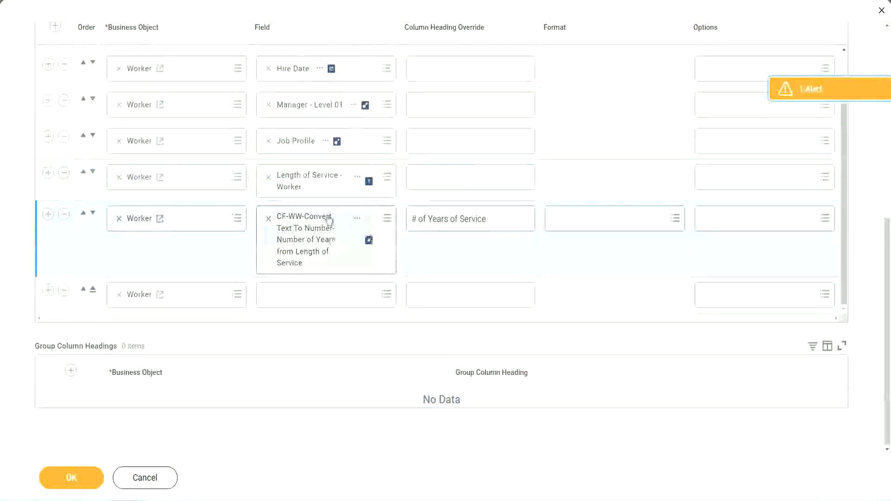
# Set the new column's field to CF-WW-Eval Exp-Derive Experience Bands from Years of Service with heading "Experience Bands", and save the report
pyautogui.click(292, 294)
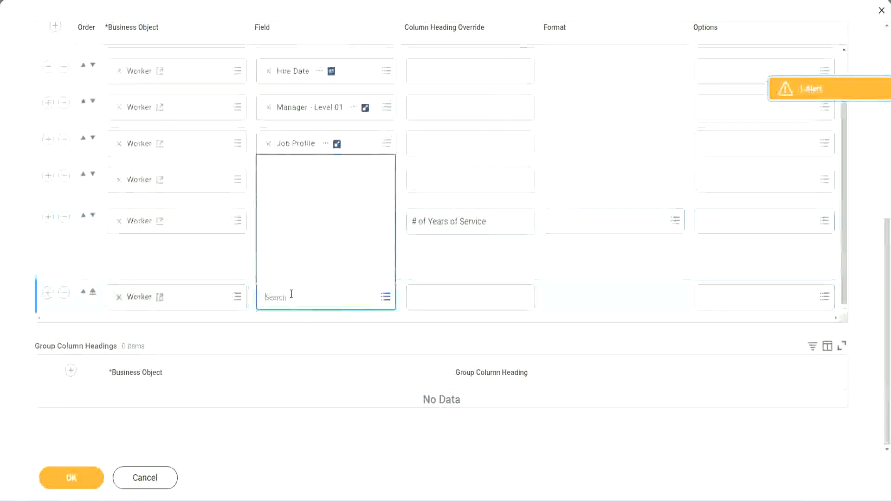
pyautogui.hotkey('ctrl', 'v')
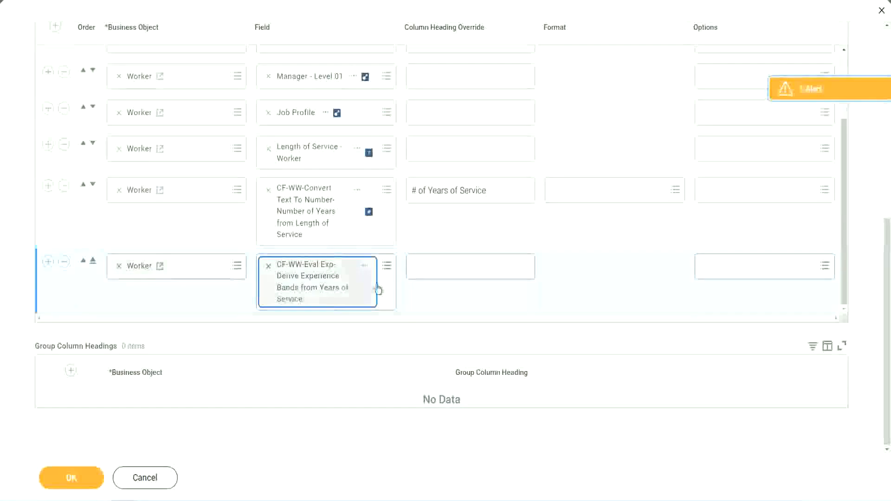
pyautogui.click(453, 267)
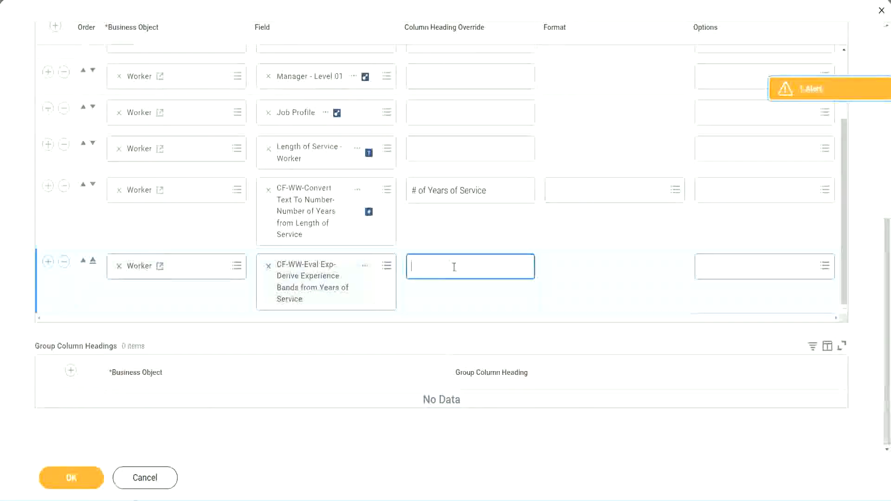
pyautogui.write('Expe')
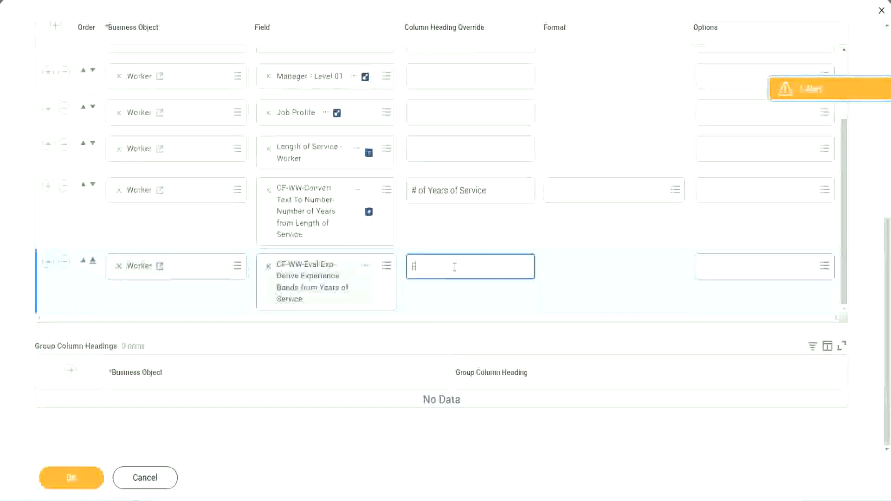
pyautogui.write('rience')
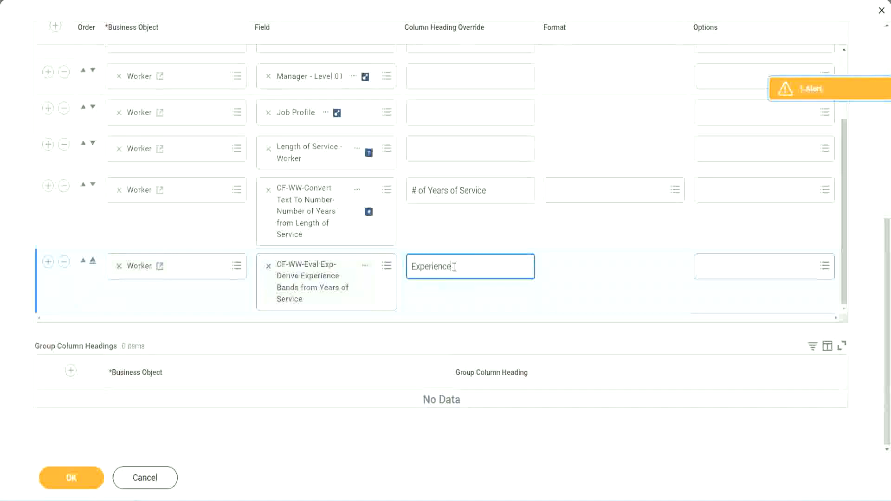
pyautogui.write(' Bands')
pyautogui.click(85, 480)
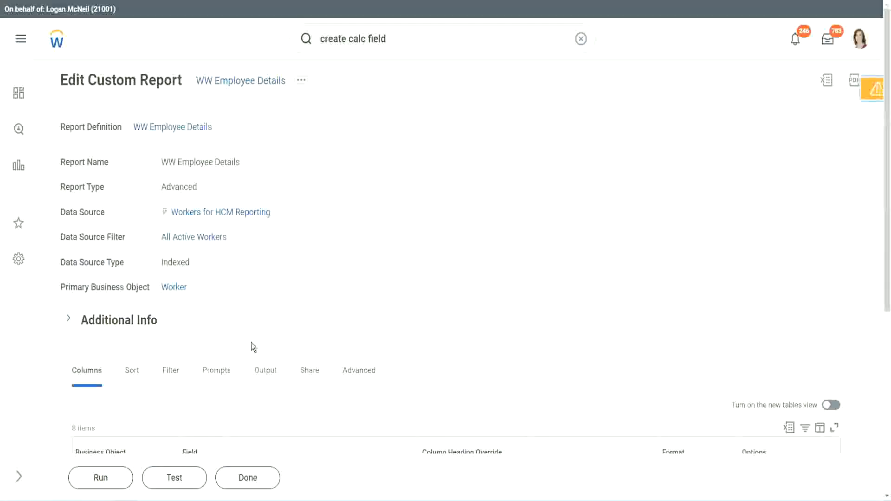
# Run the WW Employee Details report with the Worker Types, Employee Type and Contingent Worker Type prompts left blank
pyautogui.scroll(-5, 277, 320)
pyautogui.click(101, 477)
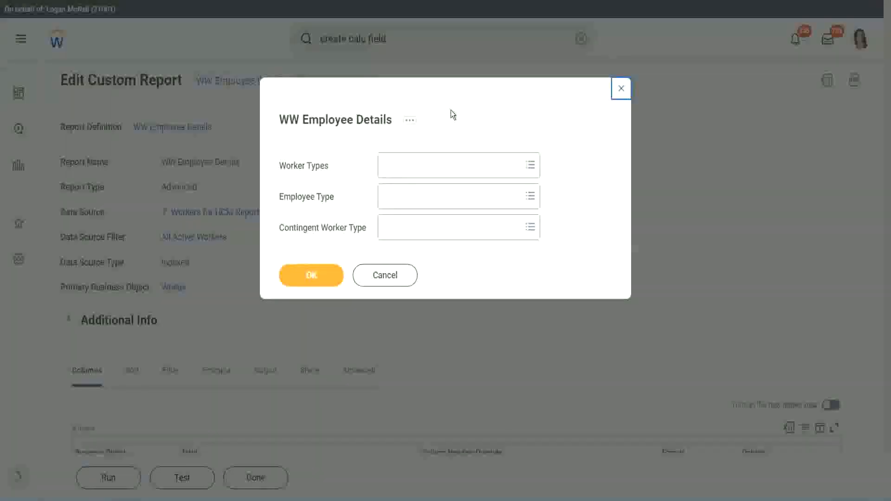
pyautogui.click(310, 274)
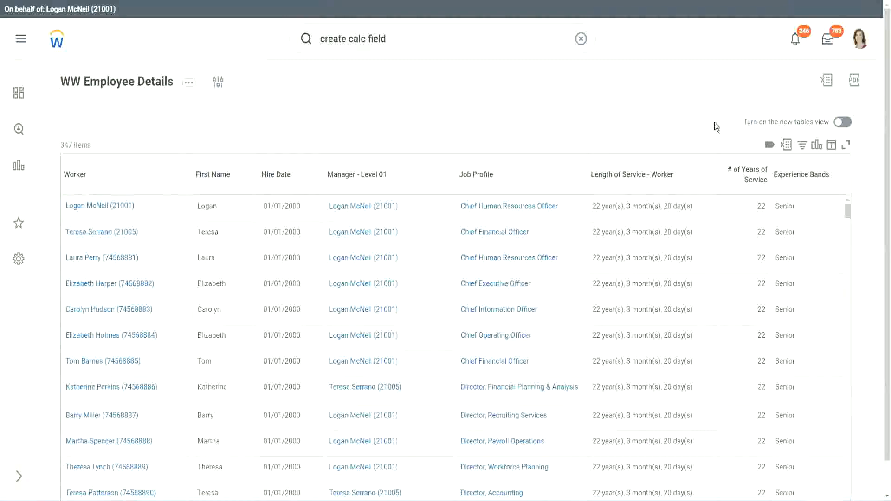
# Compare the first worker's years of service and band with the "16 - 30 years : Senior" definition in the Notepad++ notes
pyautogui.scroll(-1, 724, 135)
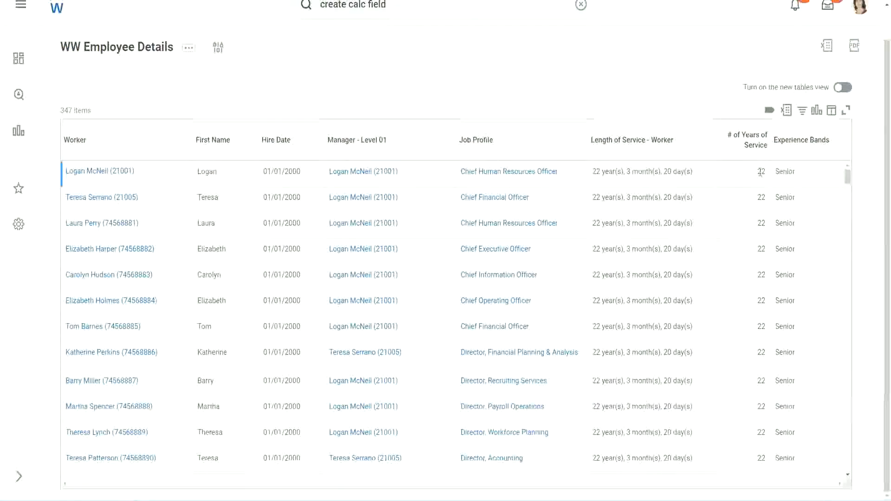
pyautogui.doubleClick(761, 171)
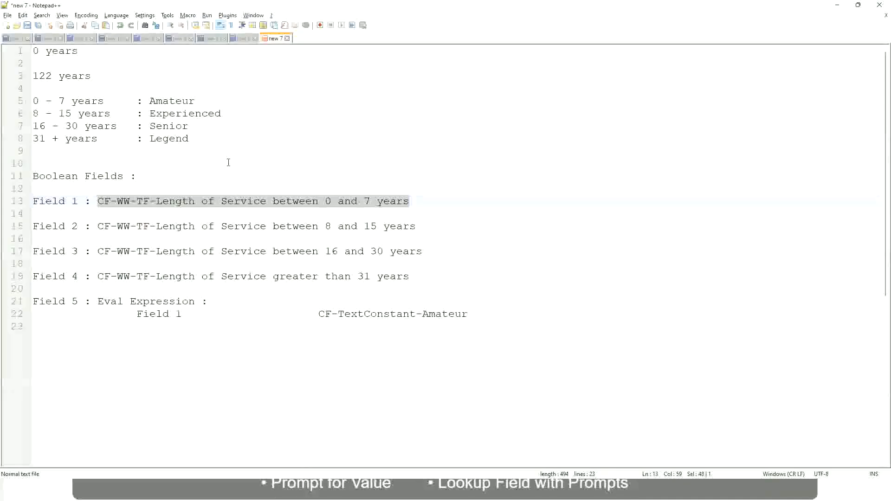
pyautogui.click(229, 163)
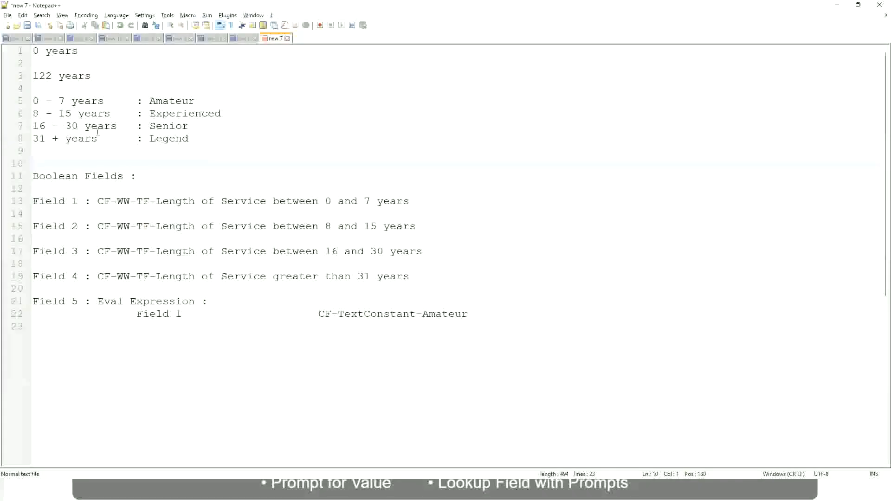
pyautogui.click(152, 125)
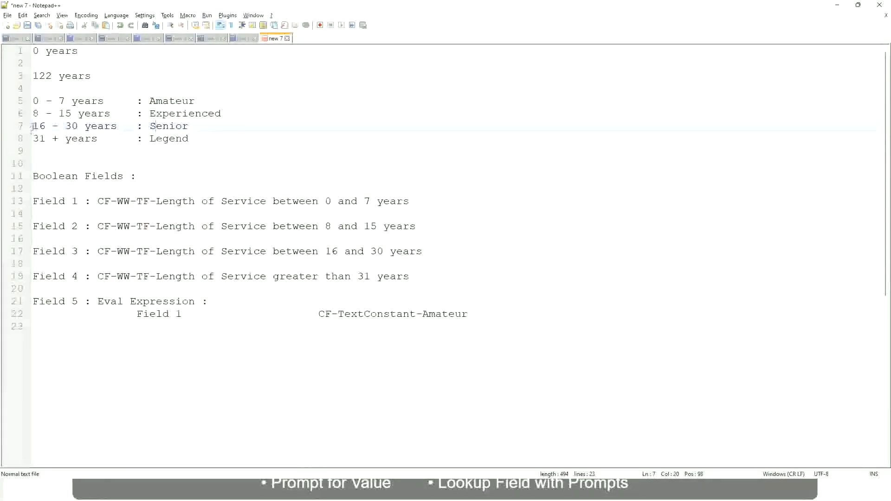
pyautogui.moveTo(32, 126); pyautogui.dragTo(87, 127)
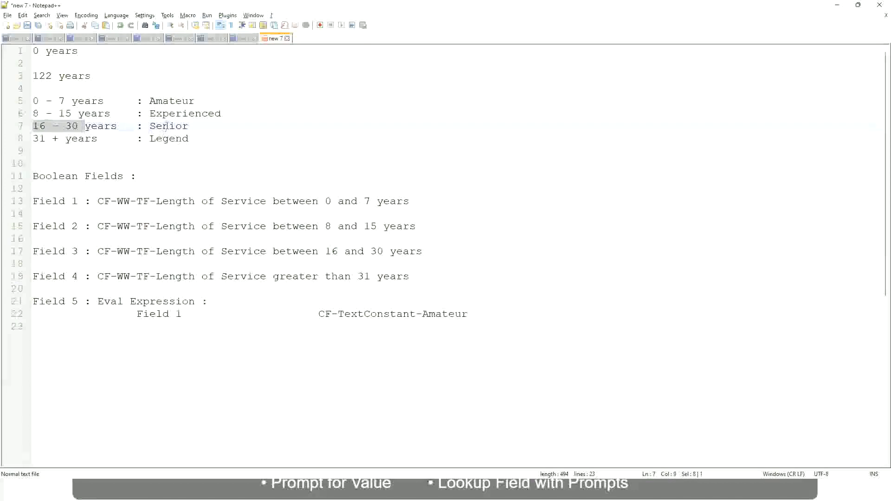
pyautogui.doubleClick(166, 126)
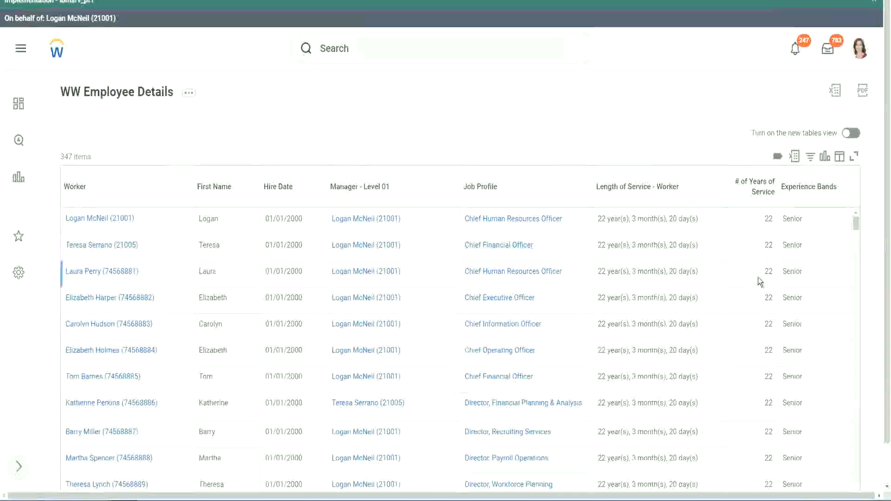
# Return to the report in Workday and examine the # of Years of Service and Experience Bands values across the worker rows
pyautogui.scroll(-2, 758, 277)
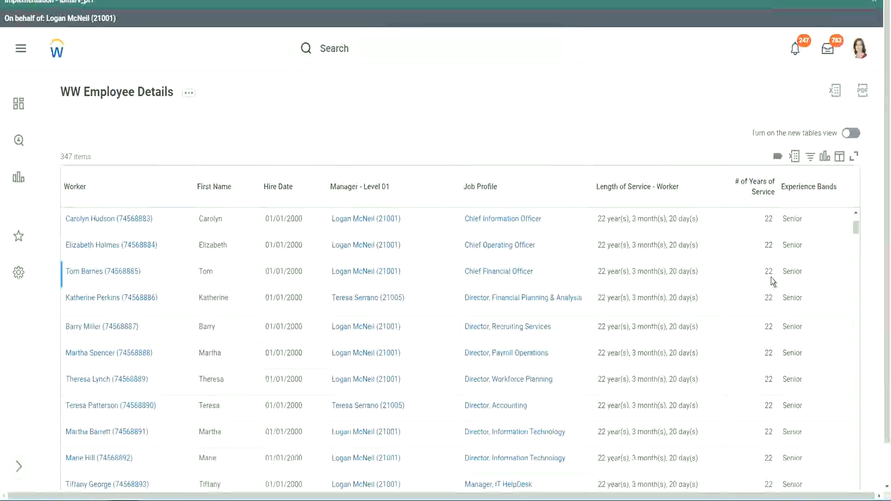
pyautogui.scroll(-5, 769, 281)
pyautogui.scroll(-5, 777, 307)
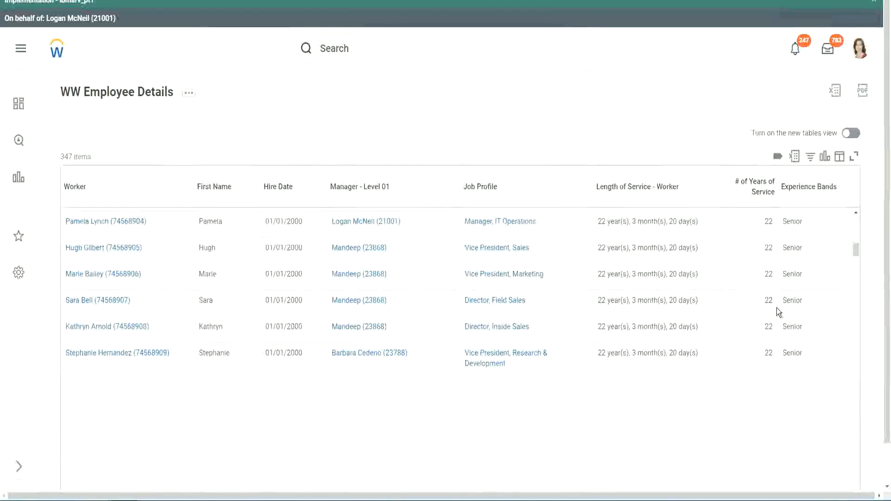
pyautogui.scroll(-2, 790, 321)
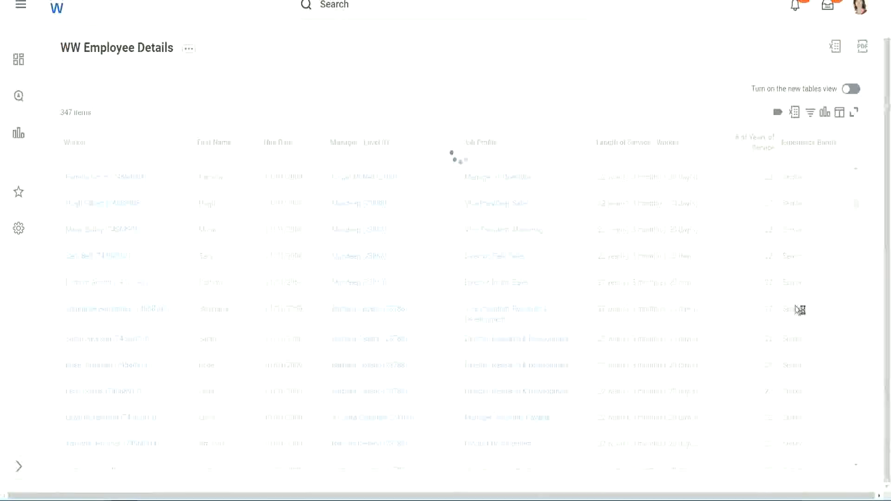
pyautogui.scroll(-4, 826, 261)
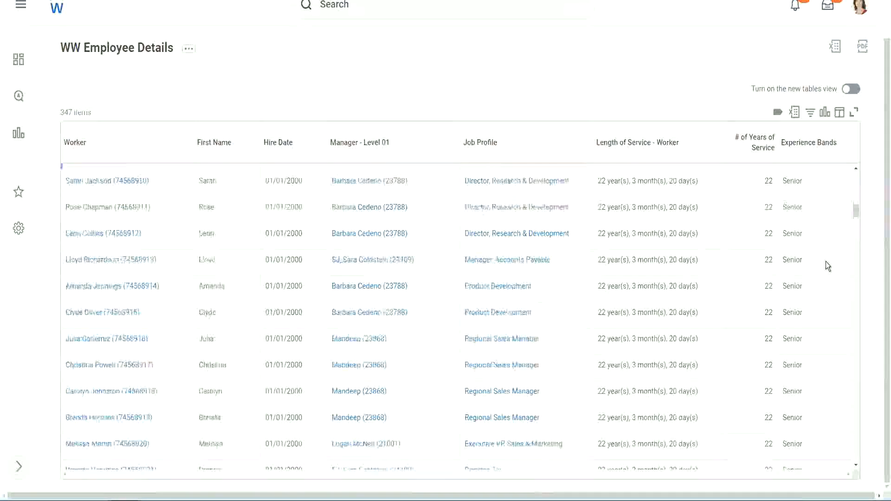
pyautogui.scroll(-3, 825, 261)
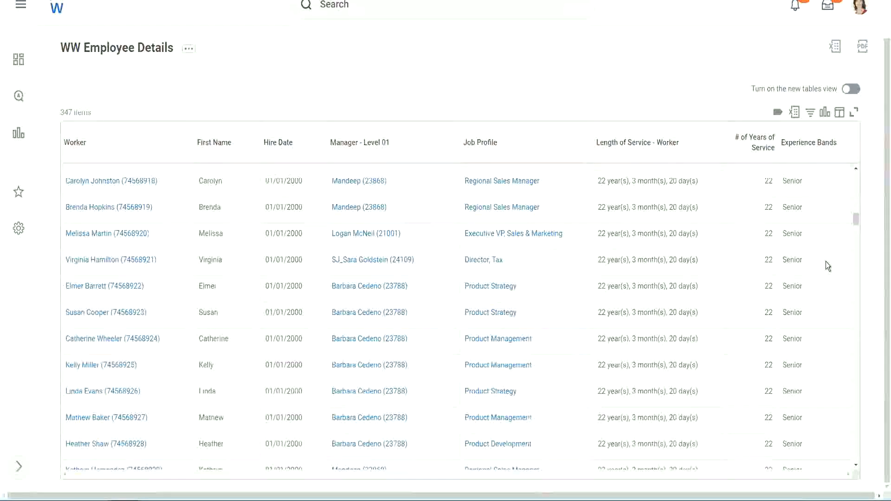
pyautogui.scroll(-8, 825, 261)
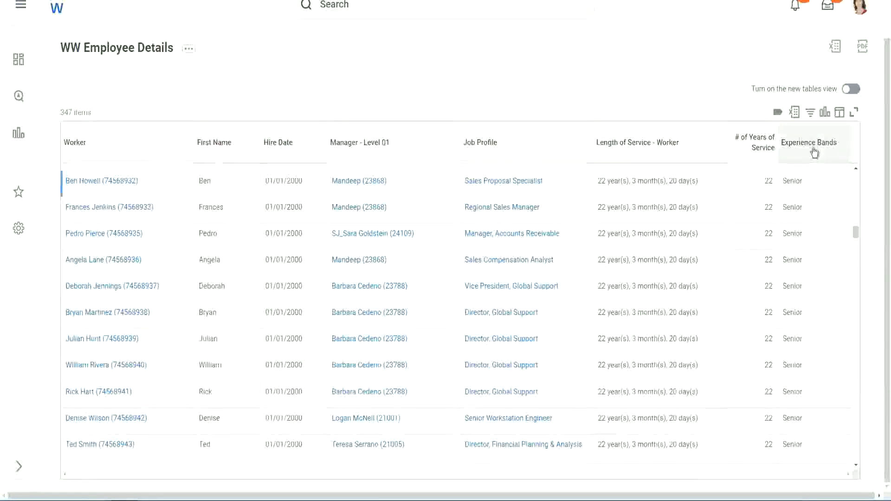
# Filter the report's Experience Bands column to rows containing "Amateur"
pyautogui.click(813, 149)
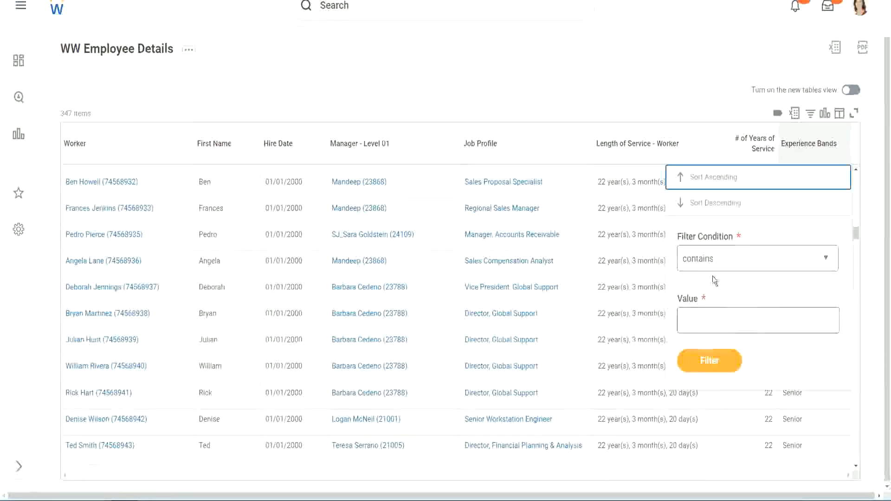
pyautogui.click(707, 312)
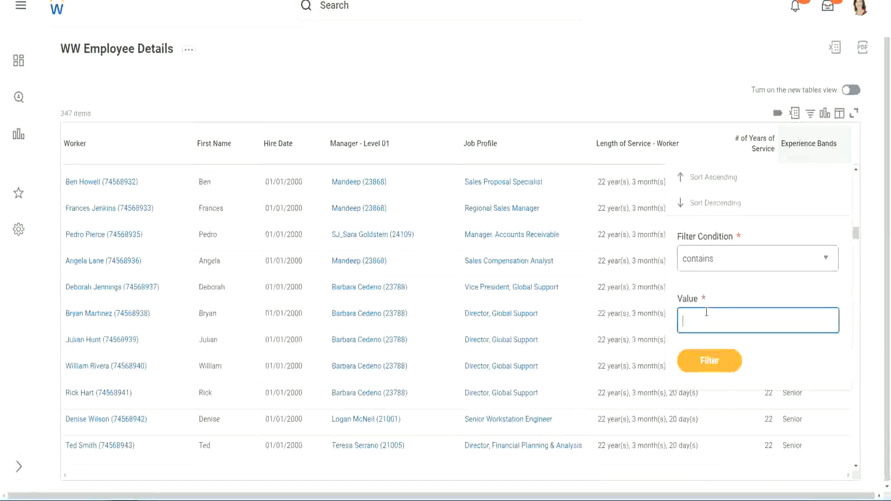
pyautogui.write('Amate')
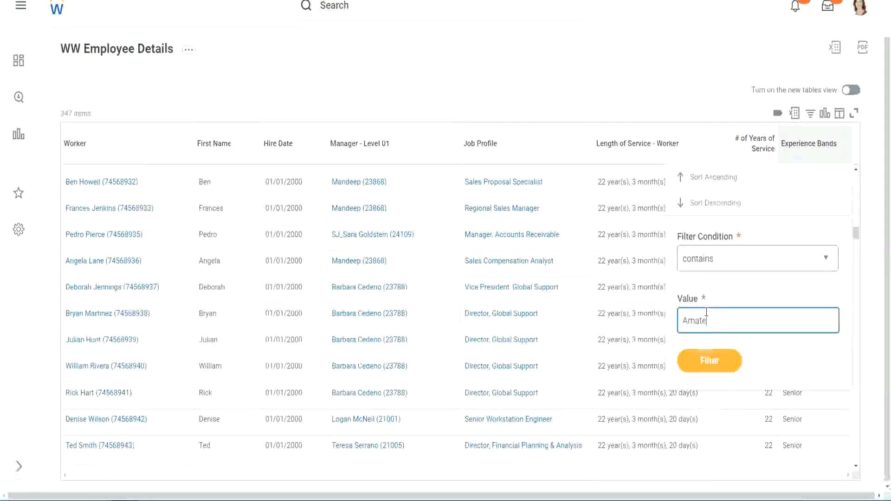
pyautogui.write('ur')
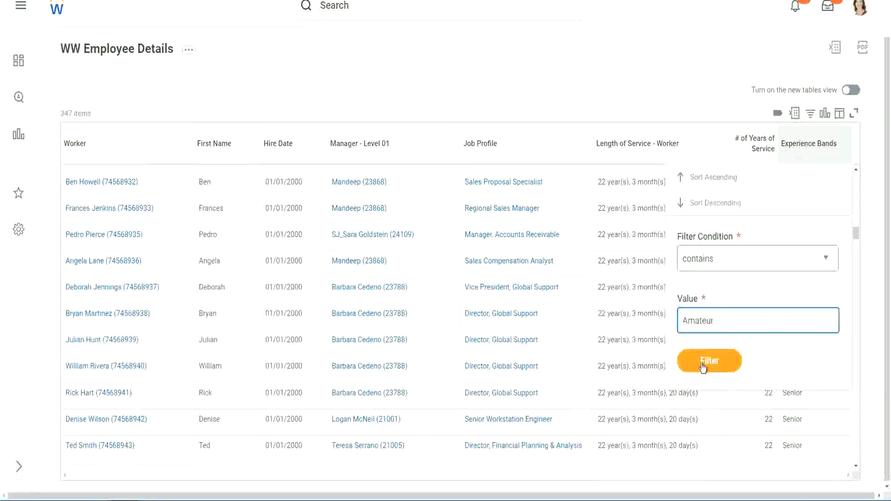
pyautogui.click(702, 363)
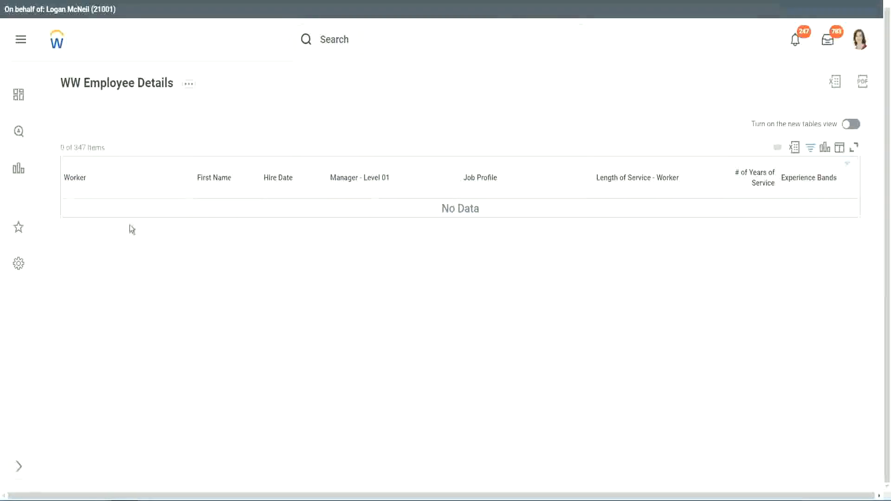
# Change the Experience Bands column filter value to "Legend" and apply it
pyautogui.click(808, 178)
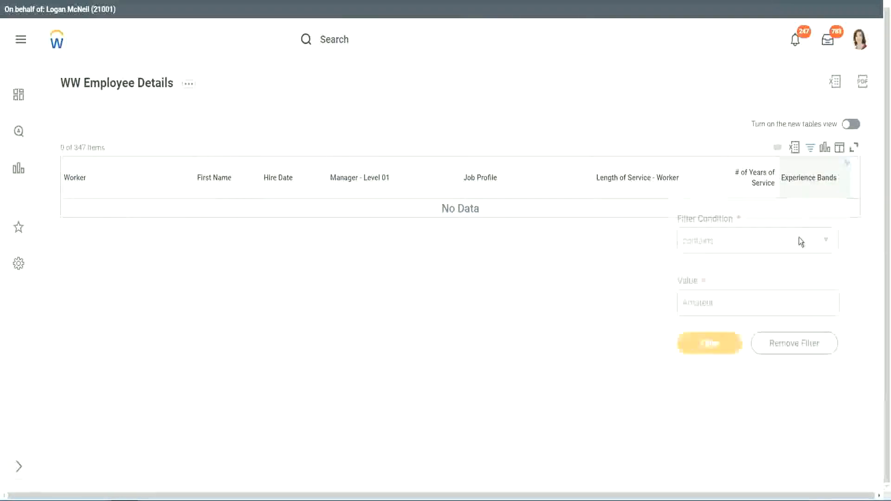
pyautogui.click(718, 301)
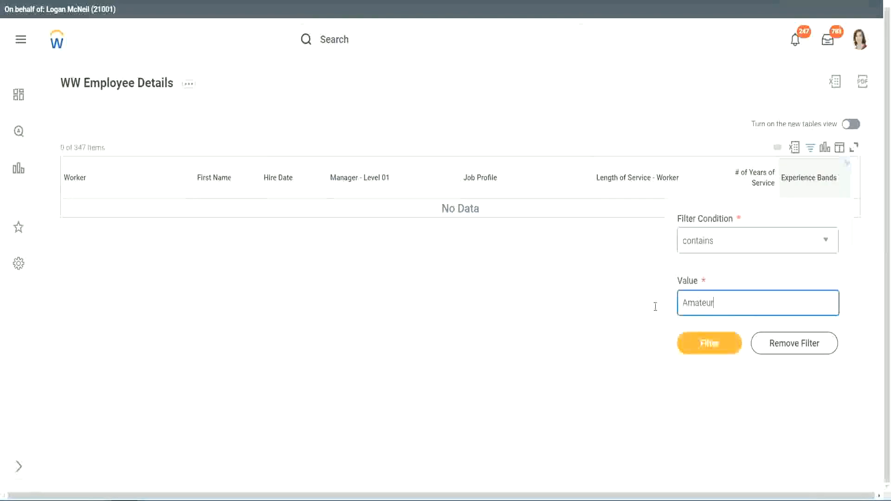
pyautogui.moveTo(655, 306); pyautogui.dragTo(636, 304)
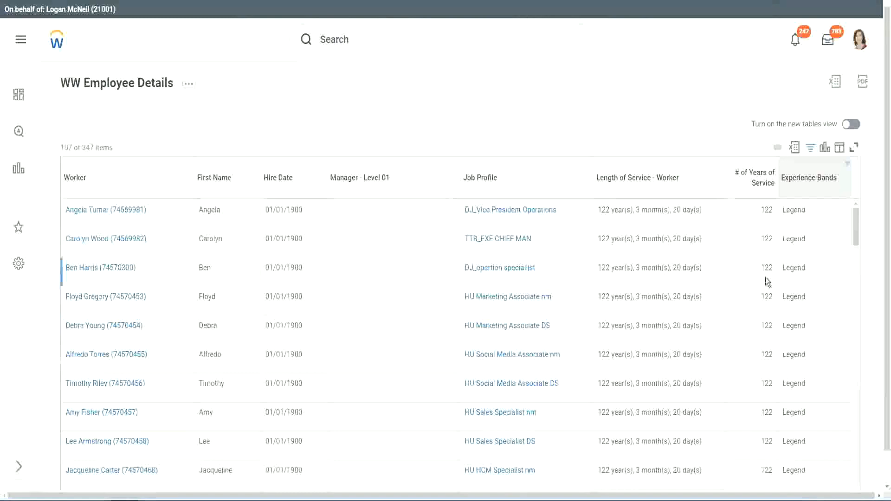
# Examine the filtered Legend rows down to the end of the list, comparing hire dates and years of service with the band
pyautogui.scroll(-10, 765, 278)
pyautogui.scroll(-5, 765, 277)
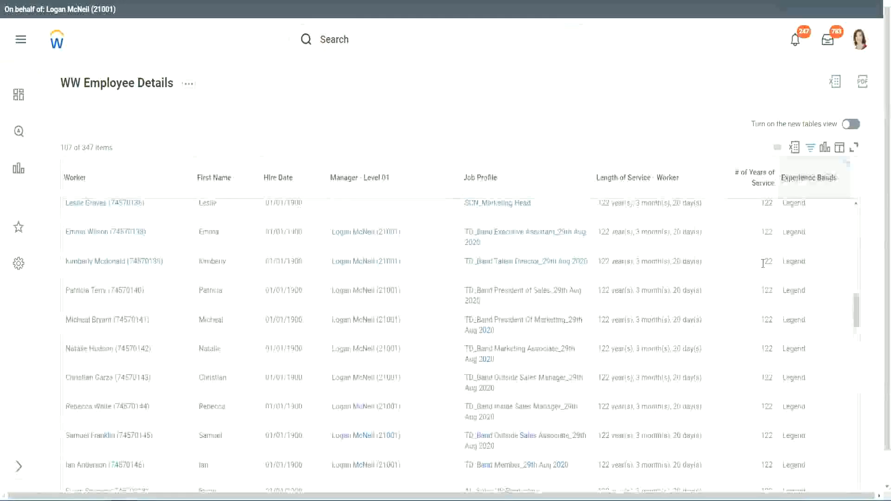
pyautogui.scroll(-15, 763, 264)
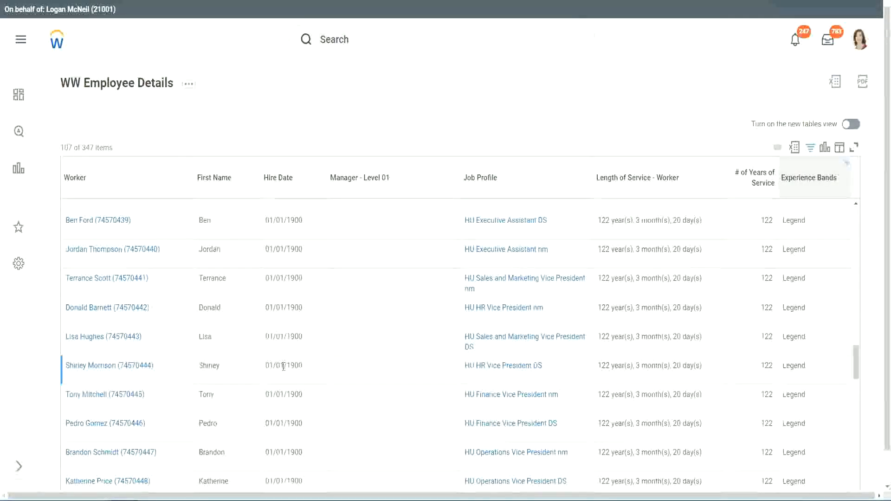
pyautogui.moveTo(284, 367); pyautogui.dragTo(306, 366)
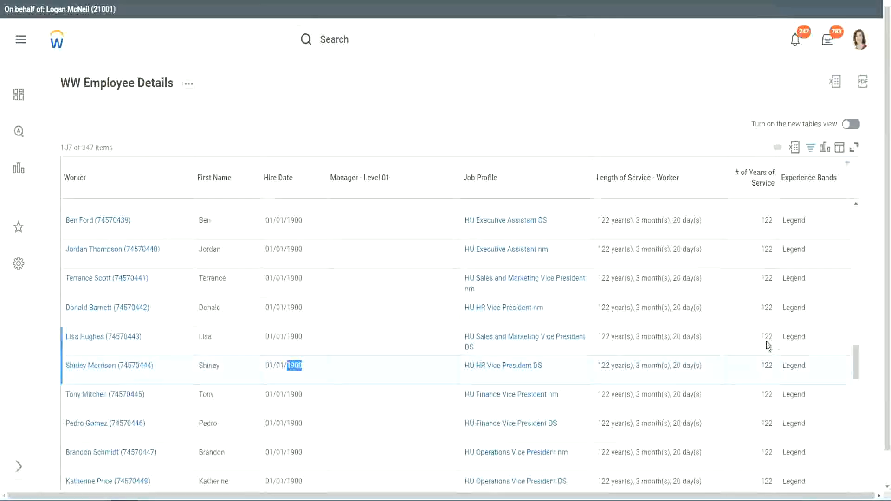
pyautogui.scroll(-2, 766, 345)
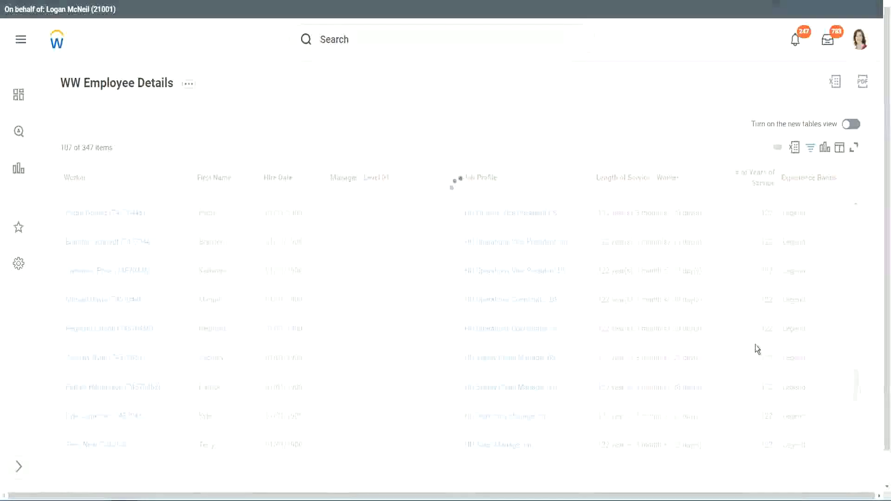
pyautogui.scroll(-20, 755, 344)
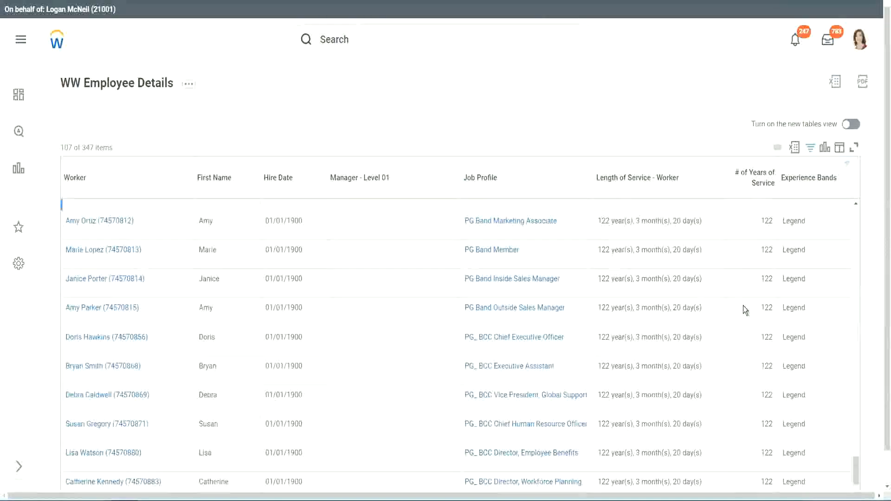
pyautogui.scroll(-3, 743, 305)
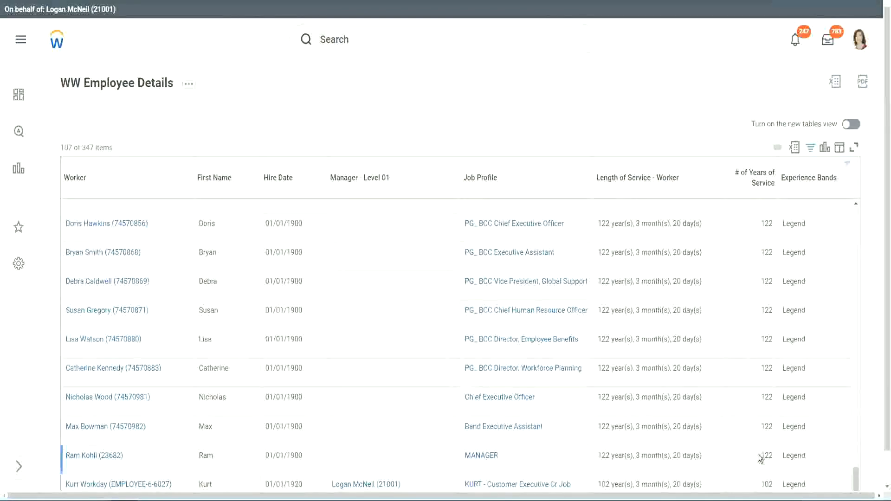
pyautogui.doubleClick(767, 484)
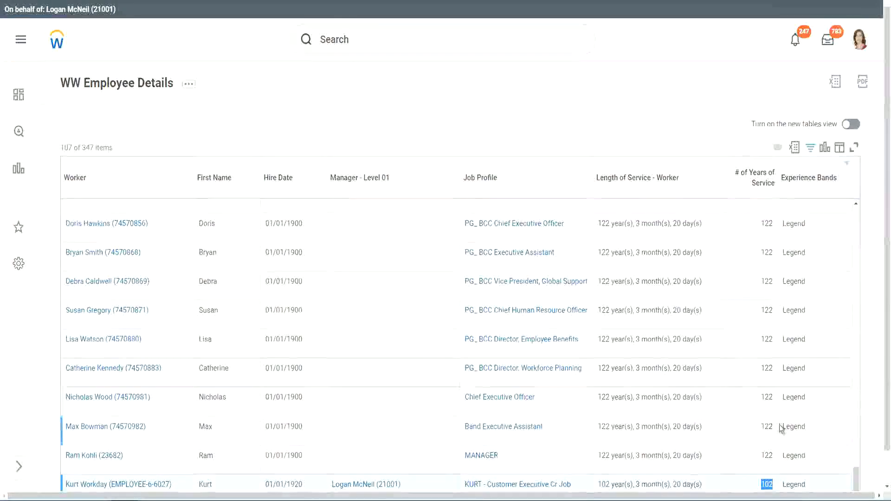
pyautogui.moveTo(765, 397); pyautogui.dragTo(773, 397)
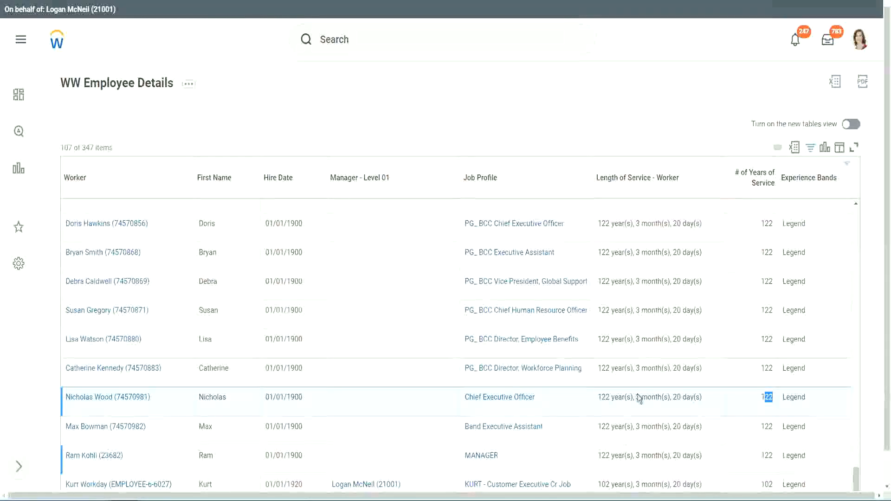
pyautogui.click(748, 370)
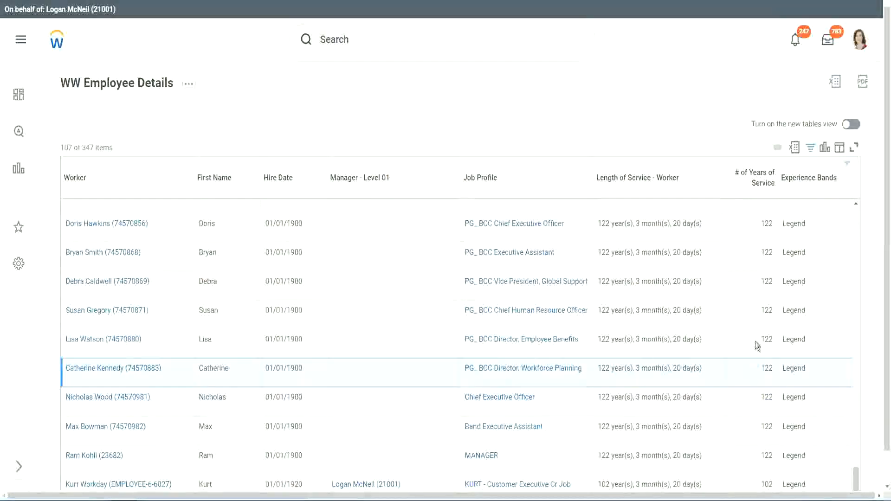
pyautogui.click(742, 253)
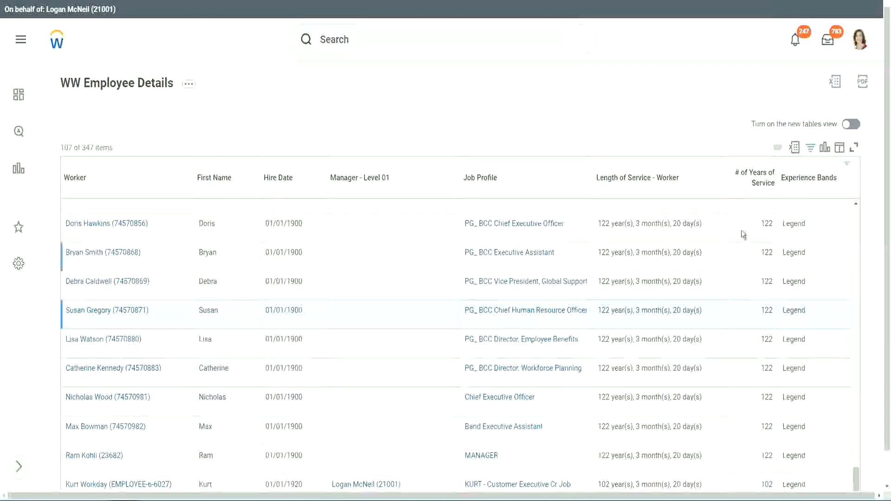
# Change the Experience Bands column filter value to "Experienced" and apply it
pyautogui.click(814, 184)
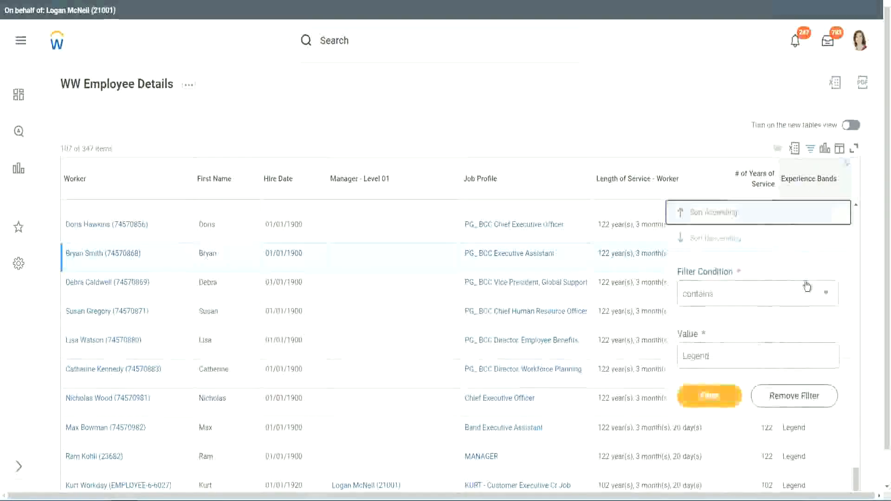
pyautogui.click(730, 355)
pyautogui.moveTo(729, 355); pyautogui.dragTo(612, 354)
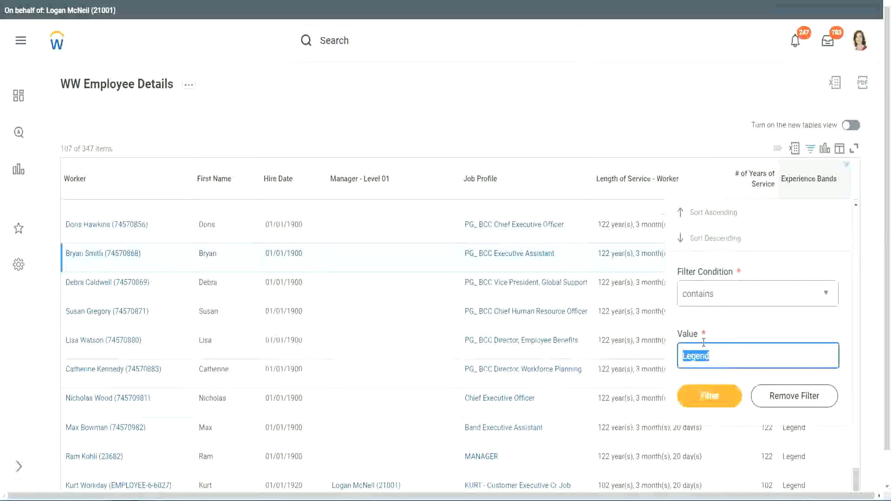
pyautogui.write('Ex')
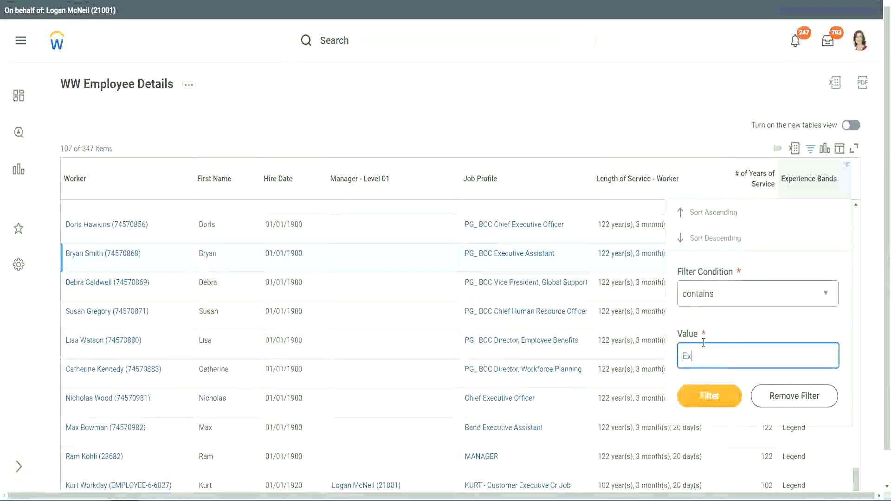
pyautogui.write('pe')
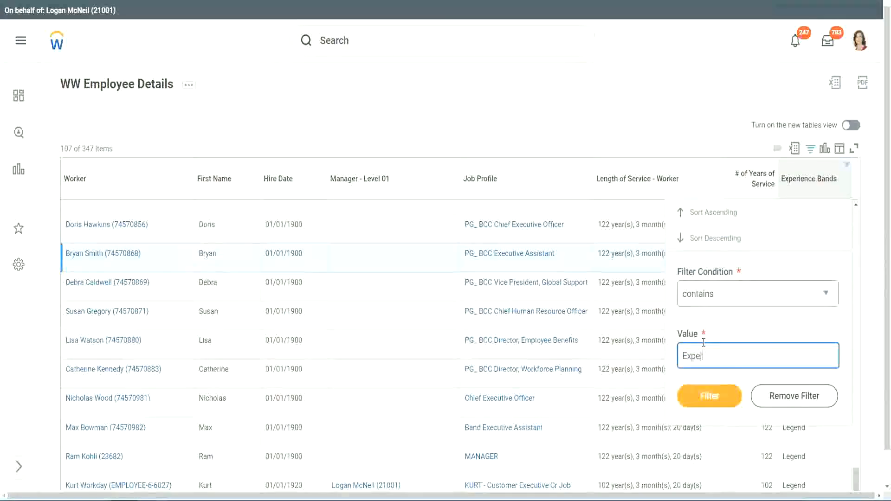
pyautogui.write('rienced')
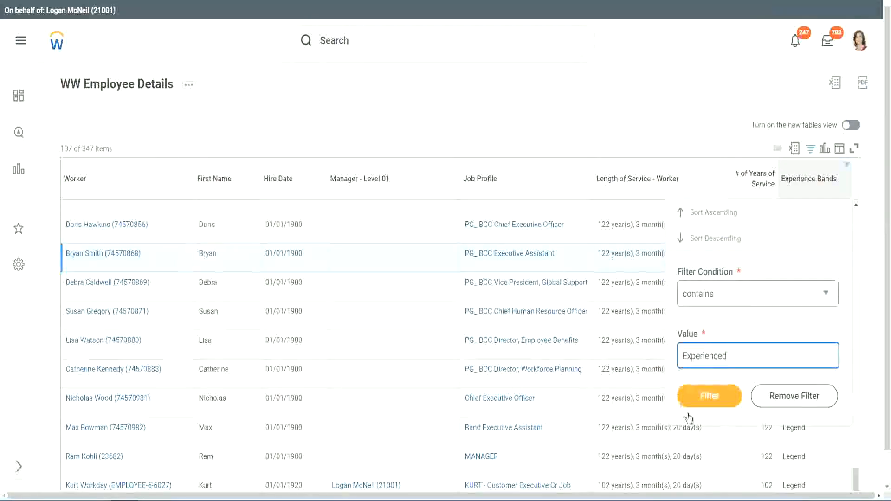
pyautogui.click(715, 395)
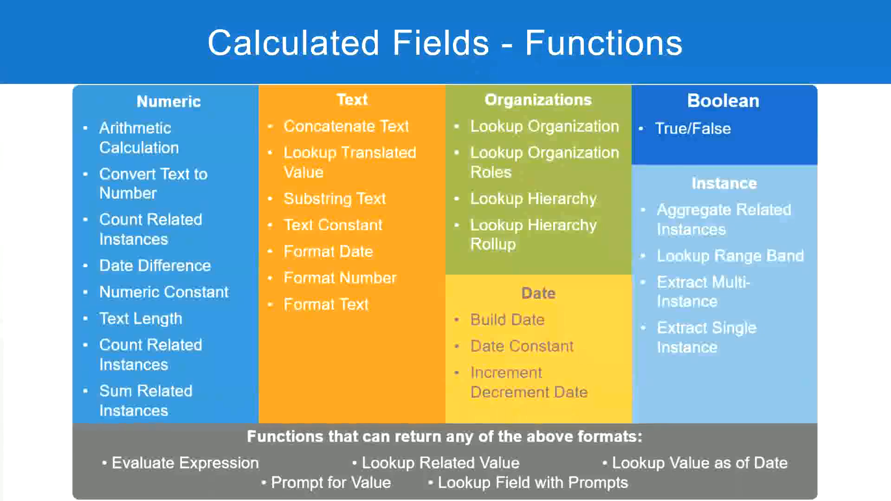
# Switch to the Notepad++ notes and check the years-of-service range defined for the Experienced band
pyautogui.hotkey('alt', 'Tab')
pyautogui.click(81, 115)
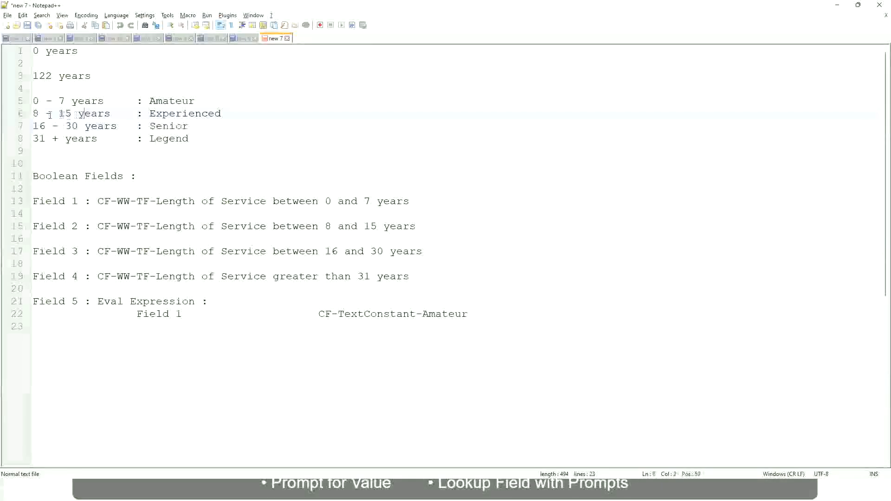
pyautogui.moveTo(40, 114); pyautogui.dragTo(70, 114)
pyautogui.click(74, 114)
pyautogui.click(103, 114)
# Return to the Workday report and examine the filtered Experienced rows, comparing # of Years of Service with the band range
pyautogui.hotkey('alt', 'Tab')
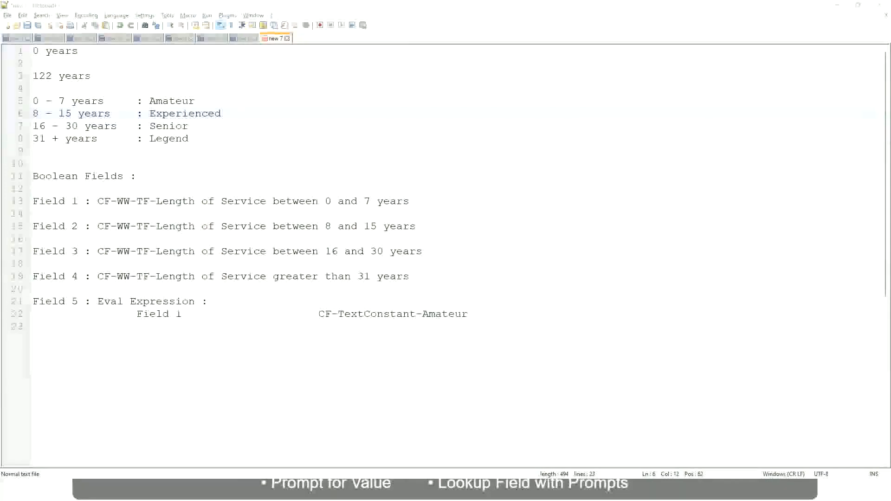
pyautogui.hotkey('alt', 'Tab')
pyautogui.scroll(-2, 770, 341)
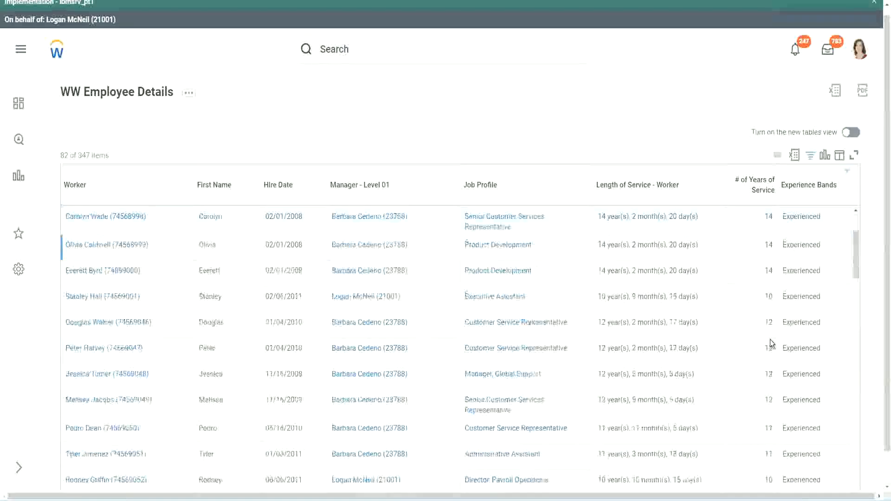
pyautogui.doubleClick(767, 244)
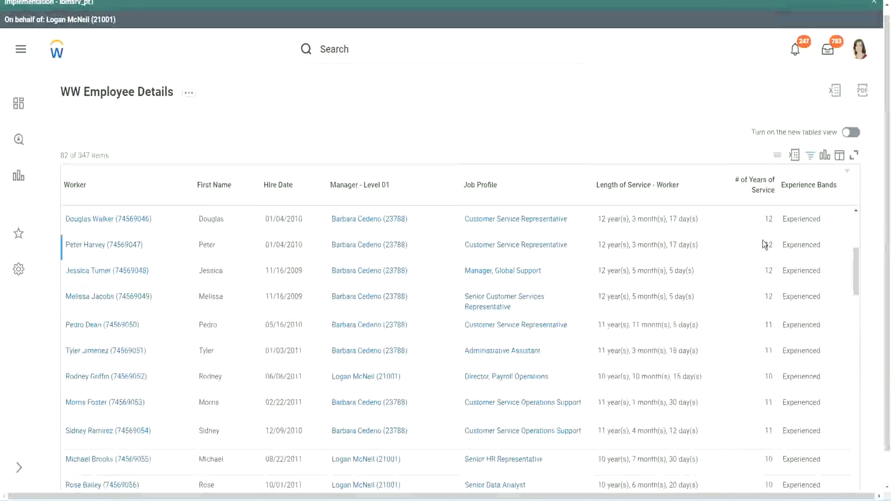
pyautogui.doubleClick(789, 244)
pyautogui.scroll(-2, 766, 343)
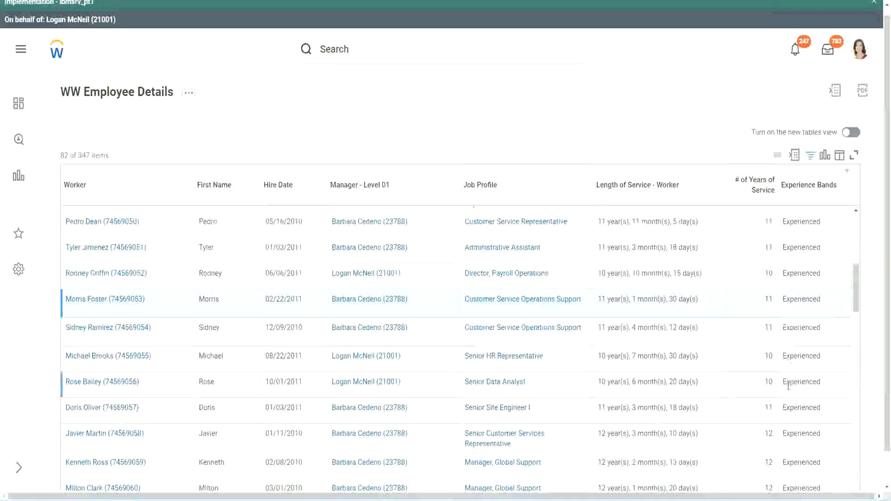
pyautogui.scroll(-5, 788, 385)
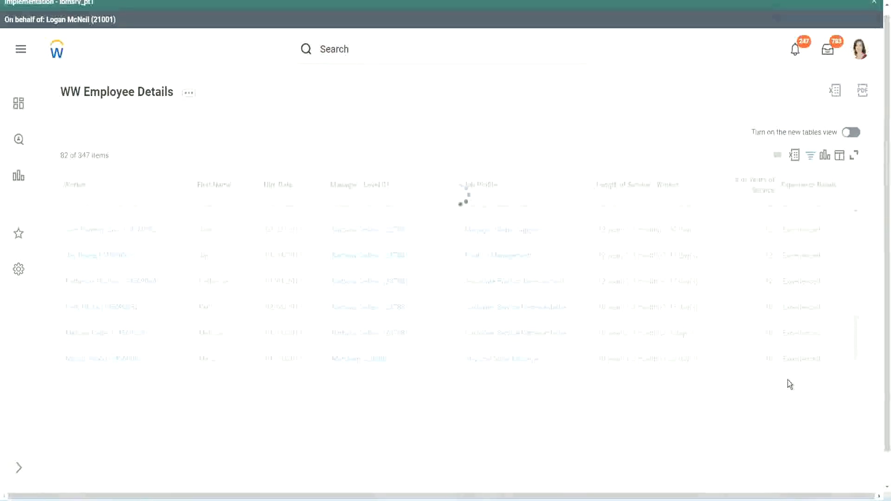